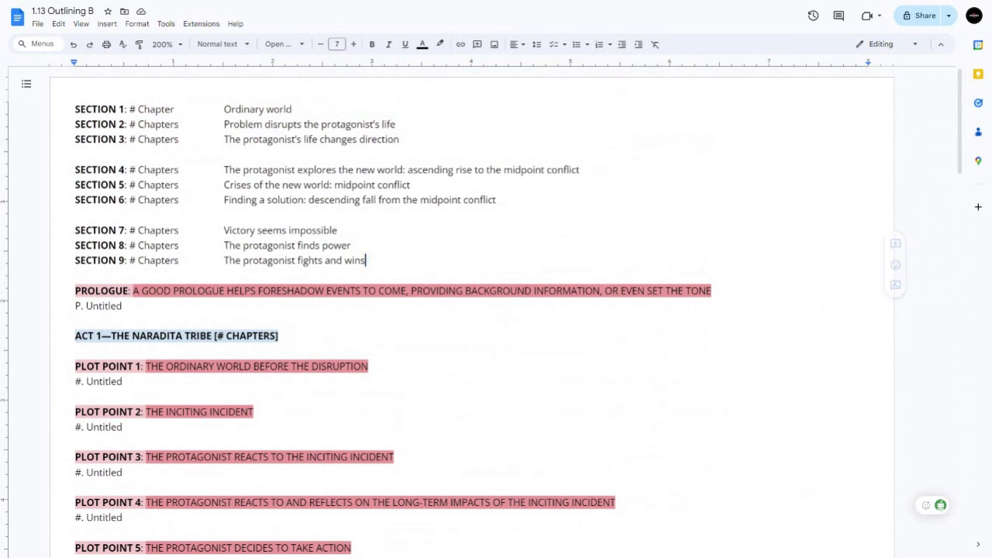
- Review the nine-section overview from Section 9 back up to Section 1
key(ctrl+shift+Up)
key(ctrl+shift+Up)
key(ctrl+shift+Up)
key(ctrl+shift+Up)
key(ctrl+shift+Up)
key(ctrl+shift+Up)
key(ctrl+shift+Up)
key(ctrl+shift+Up)
key(ctrl+shift+Up)
key(ctrl+shift+Up)
key(ctrl+shift+Up)
key(Right)
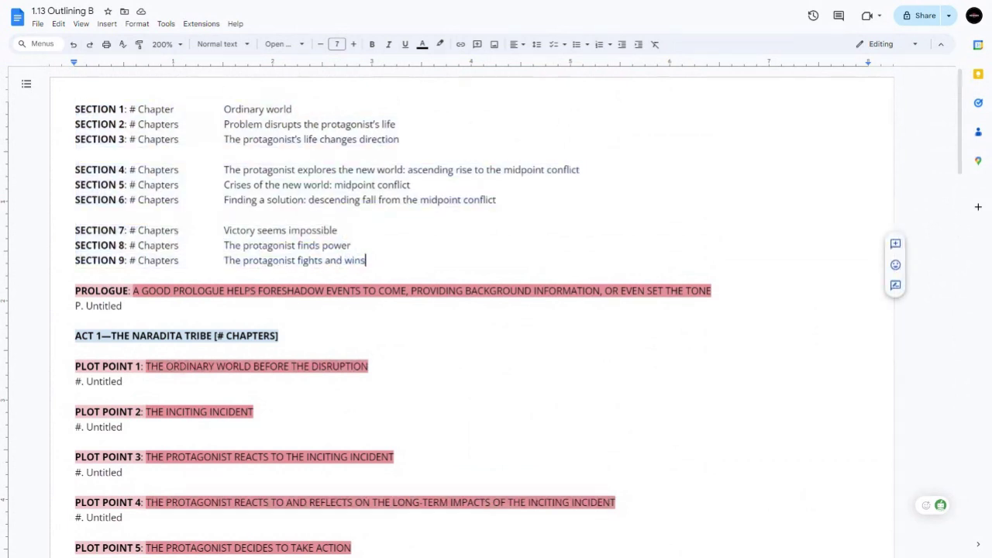
- Change "Chapter" to the plural "Chapters" in the Section 1 line of the overview
click(135, 109)
key(shift+Left)
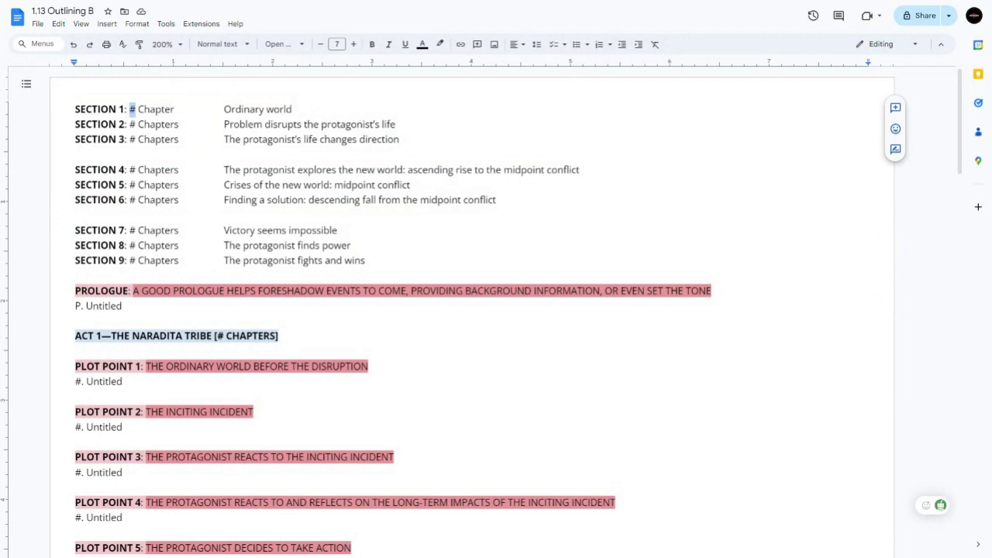
click(175, 109)
text(s)
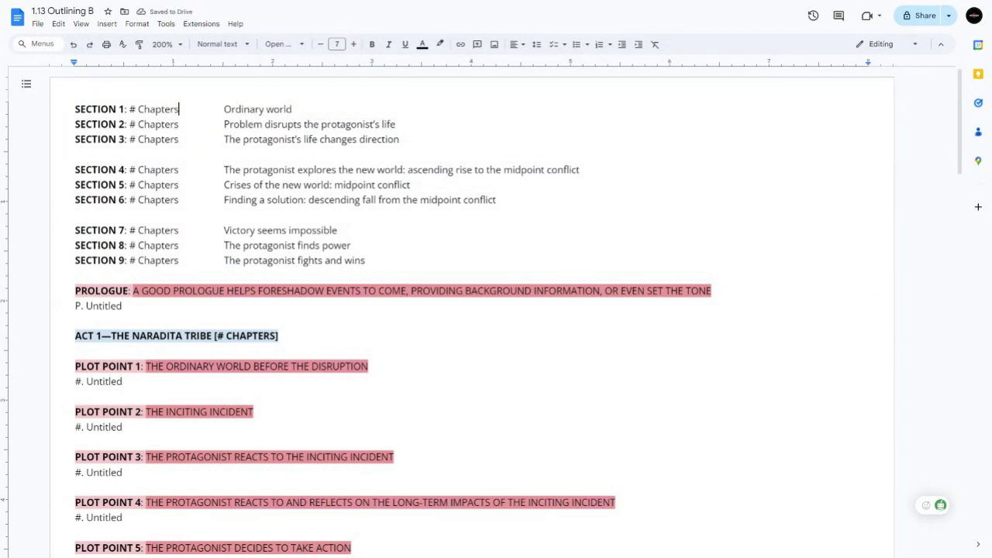
- Replace the # placeholder of the untitled chapter under Plot Point 1 with the number 1
scroll(472, 310, down, 3)
drag(394, 353, 75, 262)
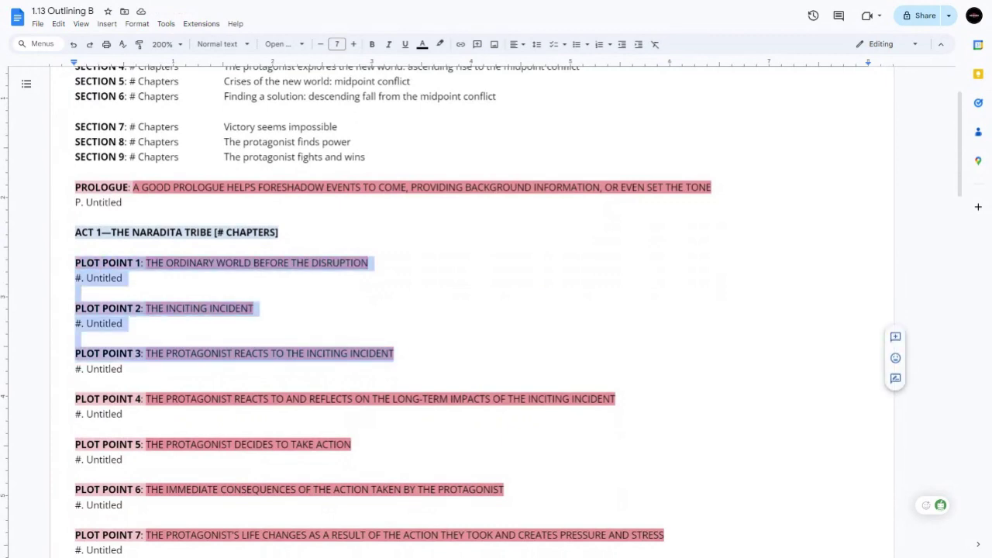
click(122, 278)
scroll(472, 310, up, 3)
scroll(473, 310, down, 3)
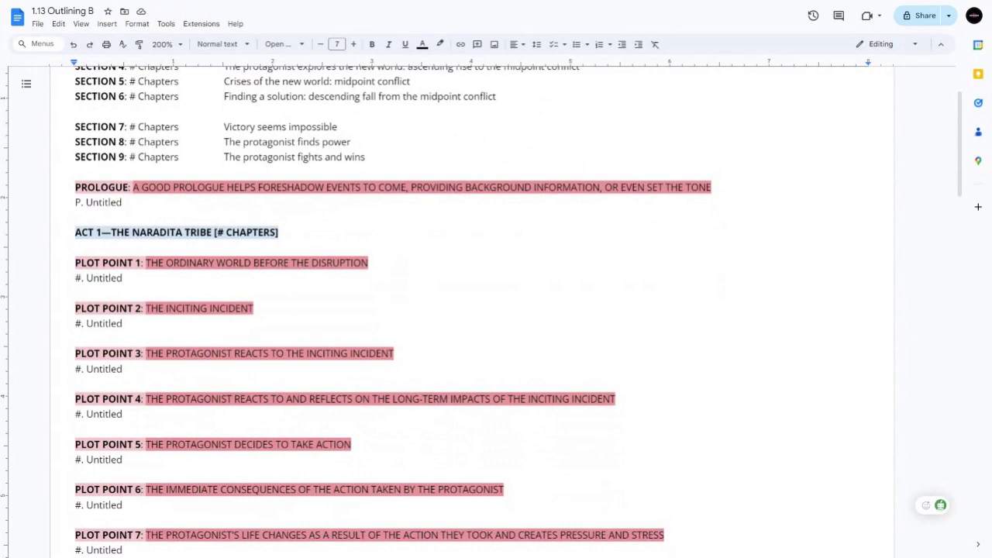
double_click(79, 277)
text(1)
- Number the untitled chapter under Plot Point 2 as 2 and add a "3. Untitled" line below it
double_click(78, 323)
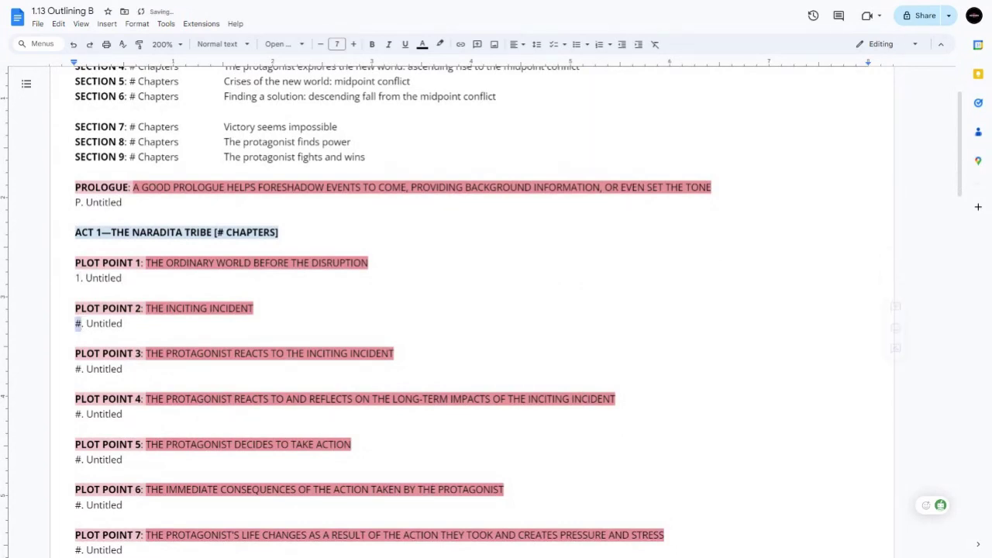
text(2)
key(End)
key(Return)
text(33.)
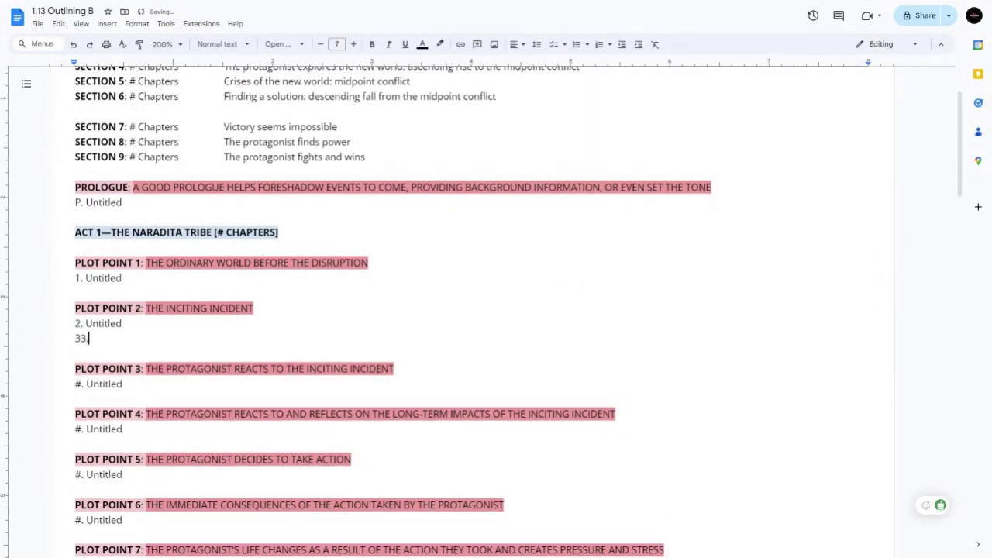
key(BackSpace)
key(BackSpace)
text(. Untitled)
- Replace the # placeholder of the untitled chapter under Plot Point 3 with the number 4
key(Down)
key(Down)
key(Up)
key(Up)
key(Up)
key(shift+Down)
key(shift+End)
key(Down)
key(Down)
key(Home)
key(Delete)
text(4)
- Add a "5. Untitled" chapter line below chapter 4 under Plot Point 3
key(End)
key(Return)
text(5.)
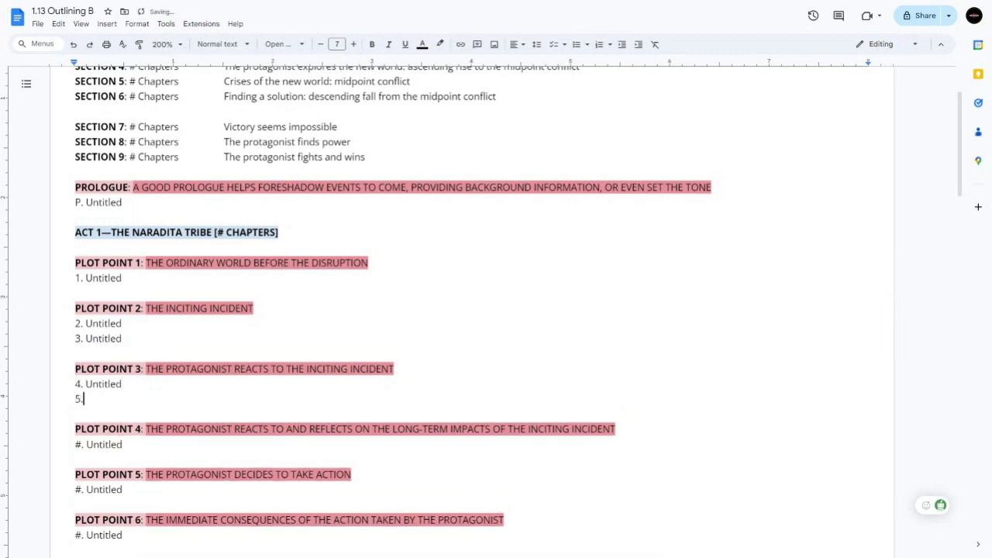
text( Untitled)
key(BackSpace)
key(BackSpace)
key(BackSpace)
text(tled)
- Set the Section 1 chapter count in the overview to 5
scroll(471, 310, up, 3)
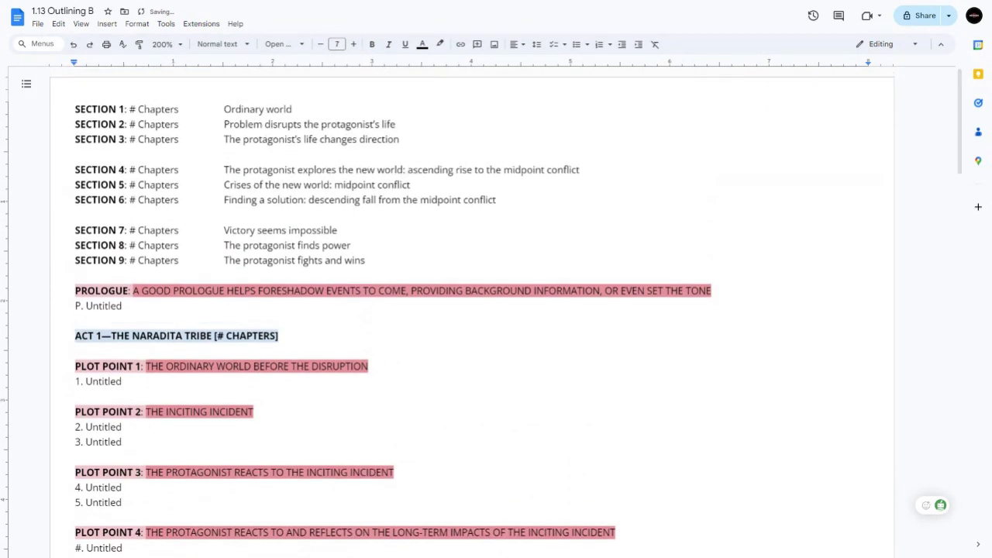
double_click(132, 109)
text(5)
- Set the overview's chapter counts to 2 for Section 2 and 1 for Section 3
drag(365, 260, 75, 109)
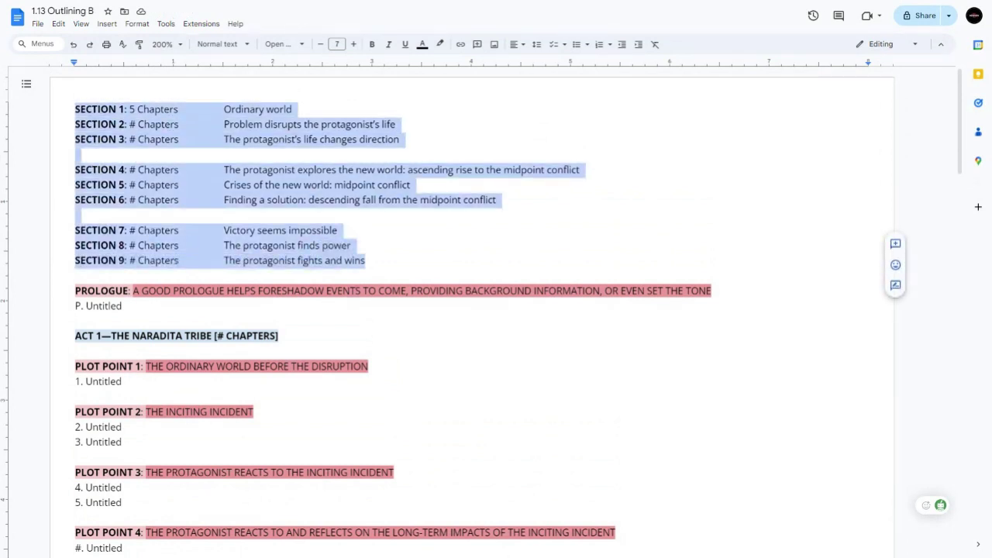
click(179, 123)
double_click(133, 124)
text(2)
double_click(133, 139)
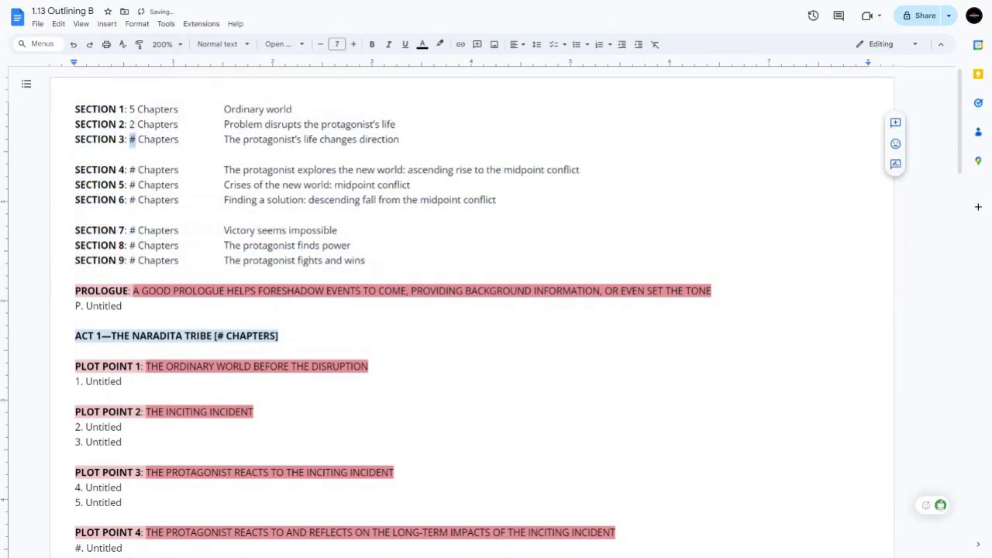
text(1)
- Set the overview's chapter counts to 4 for Section 4, 2 for Section 5 and 7 for Section 6
double_click(133, 170)
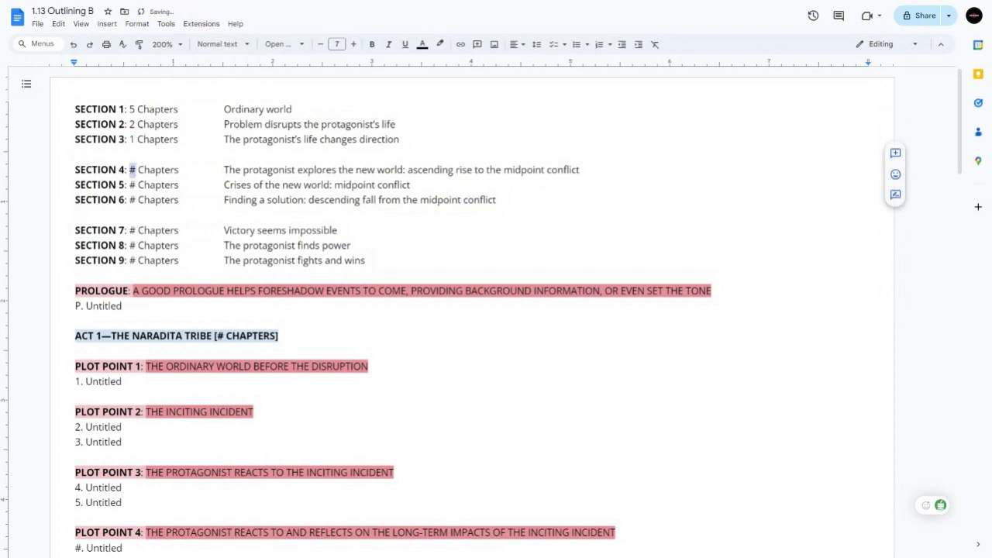
text(5)
key(shift+Left)
text(4)
key(Down)
key(shift+Left)
text(2)
key(Down)
key(shift+Left)
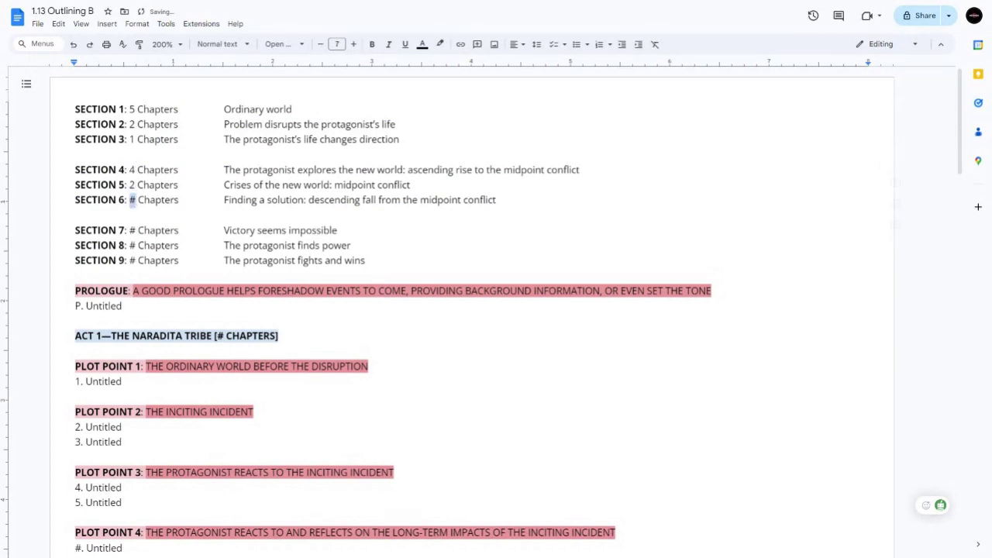
text(7)
- Set the overview's chapter counts to 2 for Section 7, 1 for Section 8 and 1 for Section 9
key(Down)
key(shift+Left)
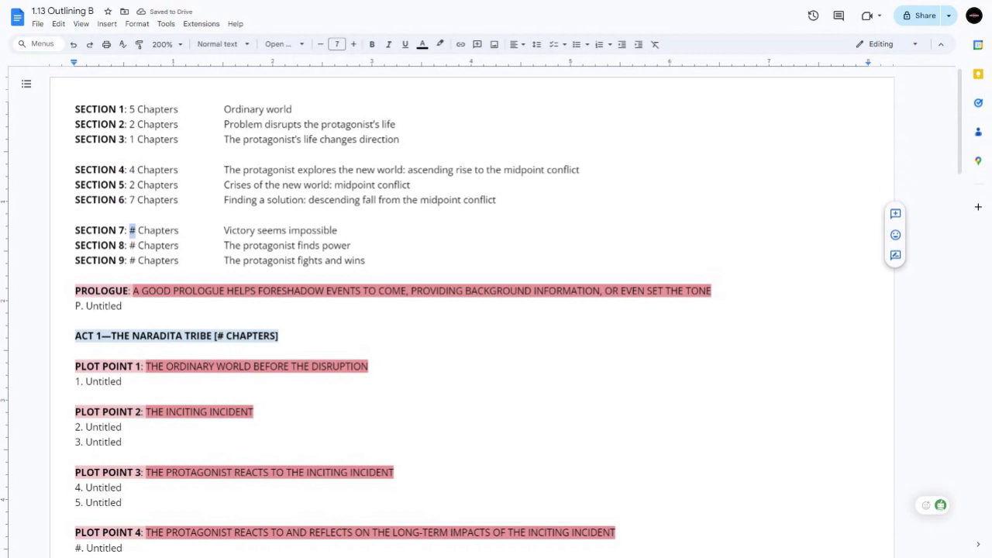
text(2)
key(Down)
key(shift+Left)
text(1)
key(Down)
key(shift+Left)
text(1)
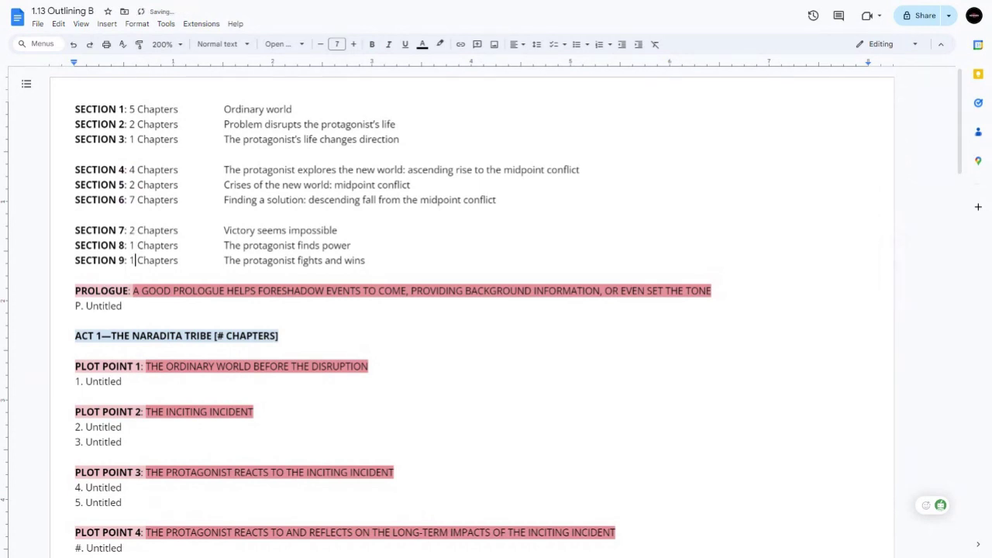
key(End)
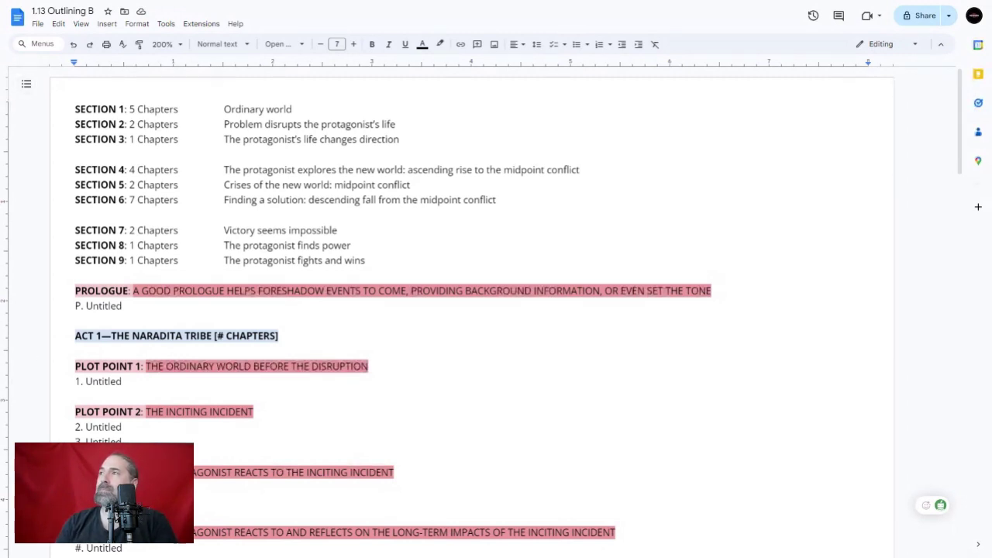
- Review the chapters under Plot Points 1 to 3, the full section overview and the Section 7 to 9 chapter counts
scroll(481, 303, down, 3)
scroll(481, 303, up, 3)
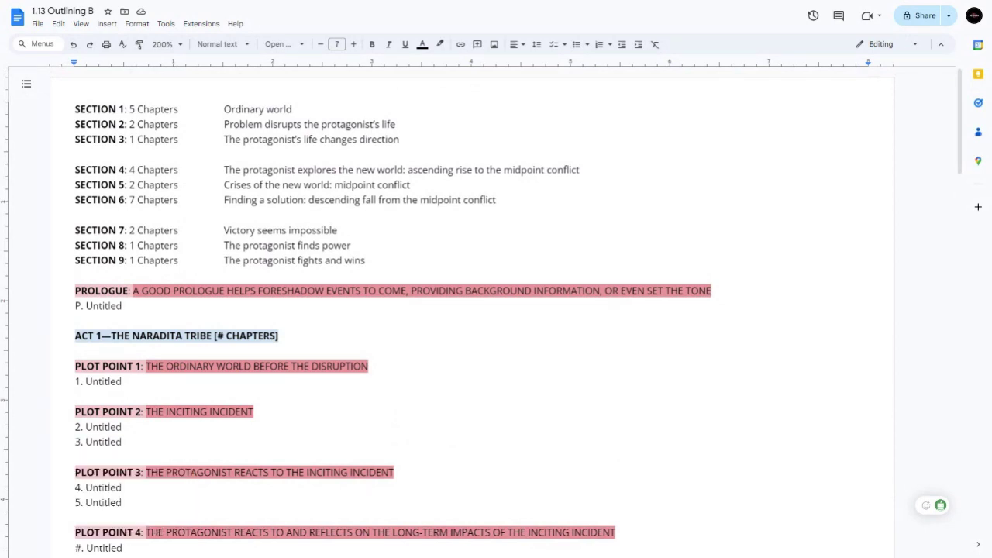
scroll(496, 310, down, 3)
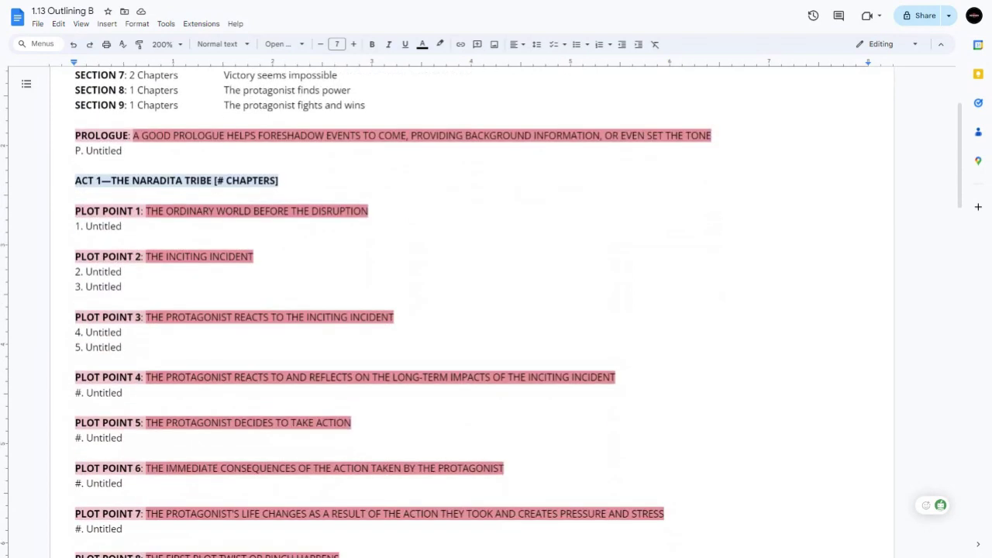
drag(121, 347, 75, 210)
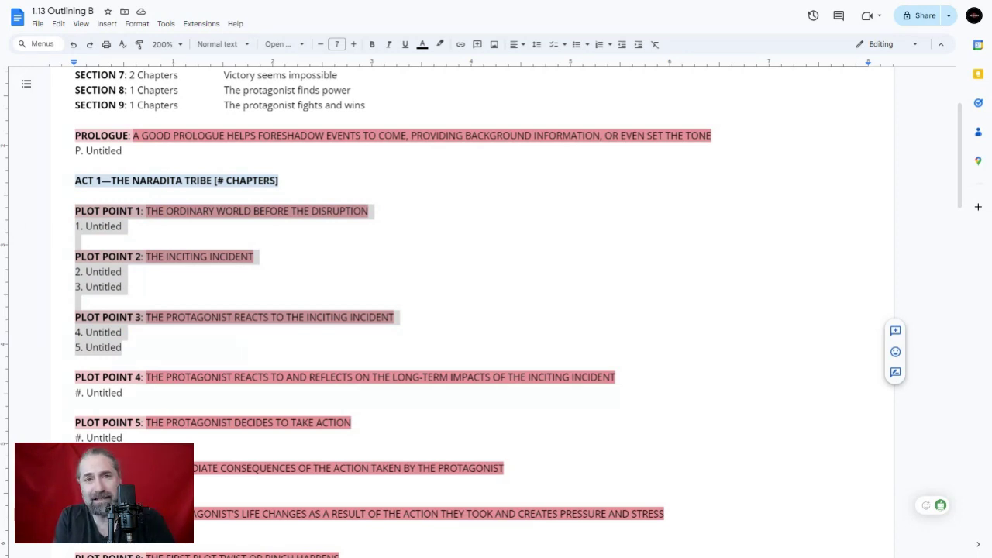
scroll(496, 310, up, 3)
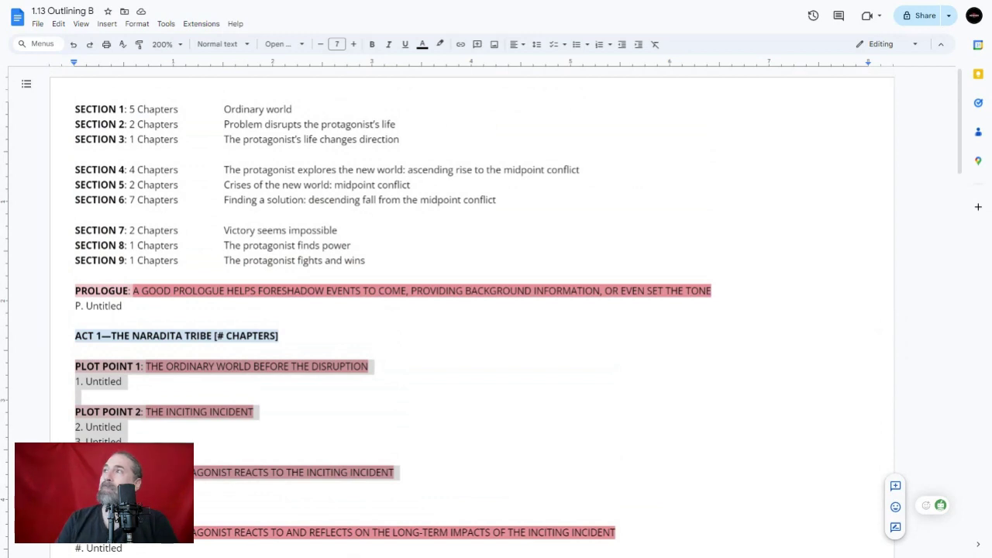
drag(365, 260, 75, 109)
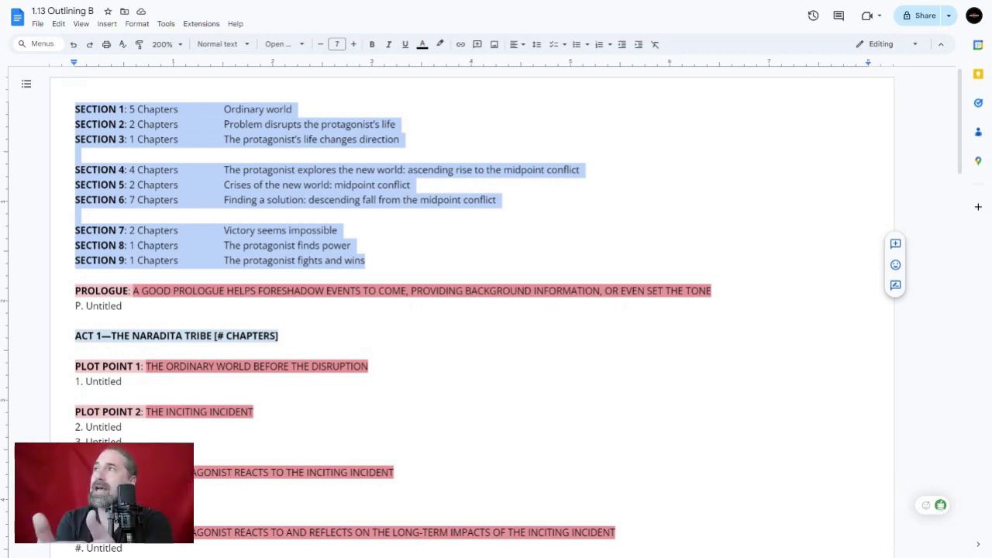
click(178, 260)
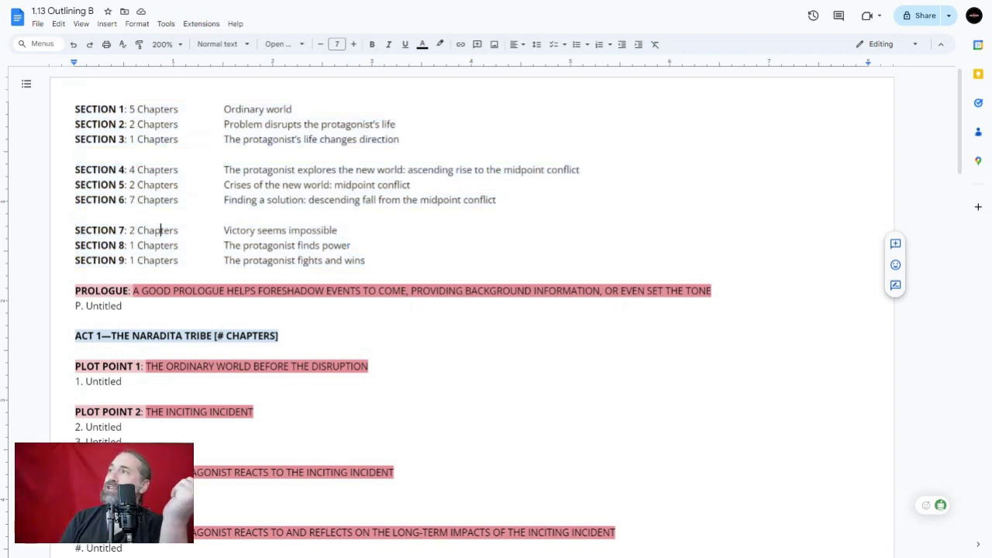
drag(365, 260, 49, 237)
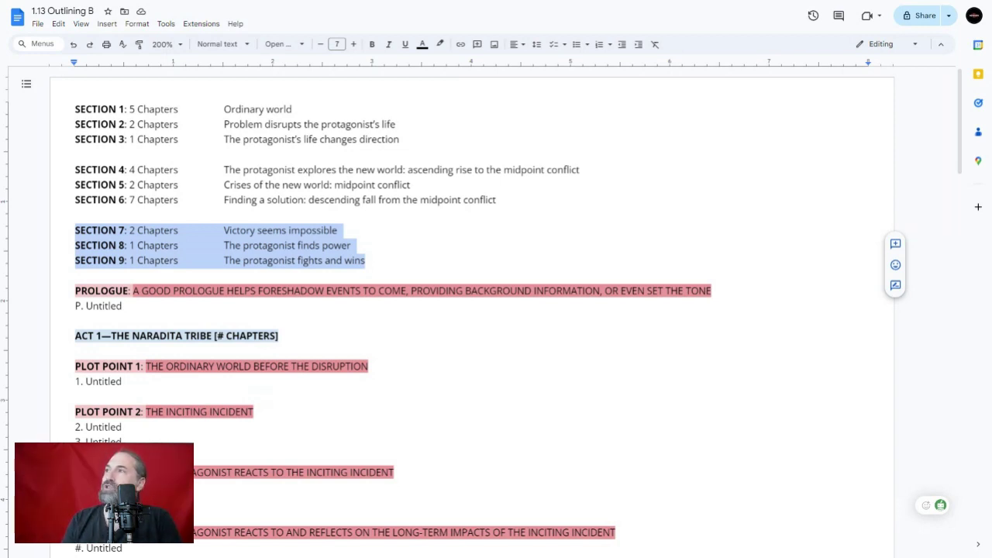
click(129, 230)
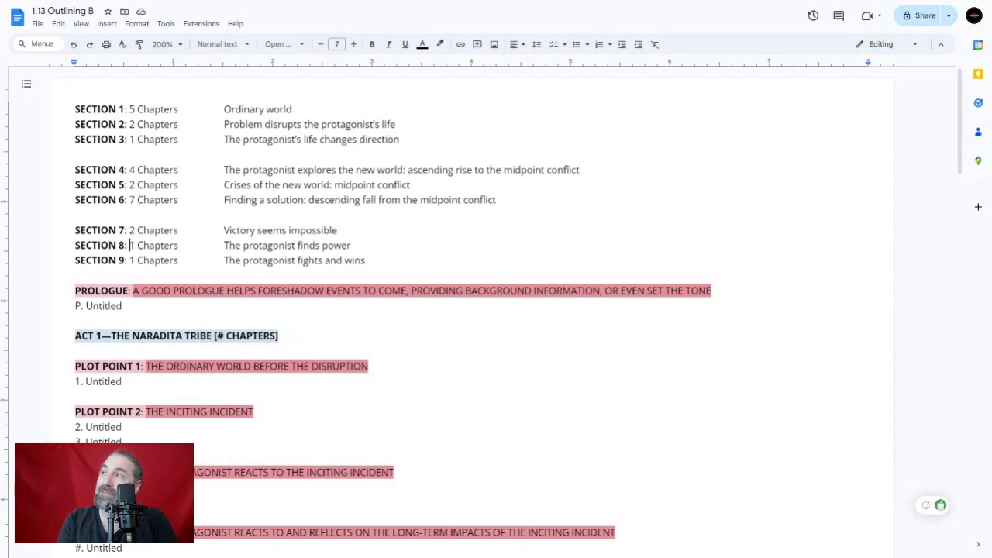
click(130, 230)
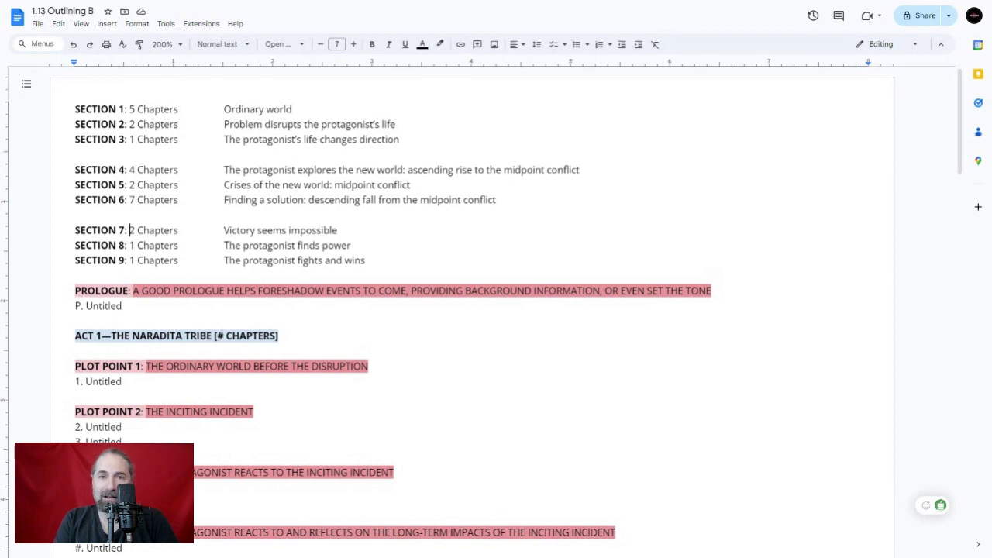
click(130, 230)
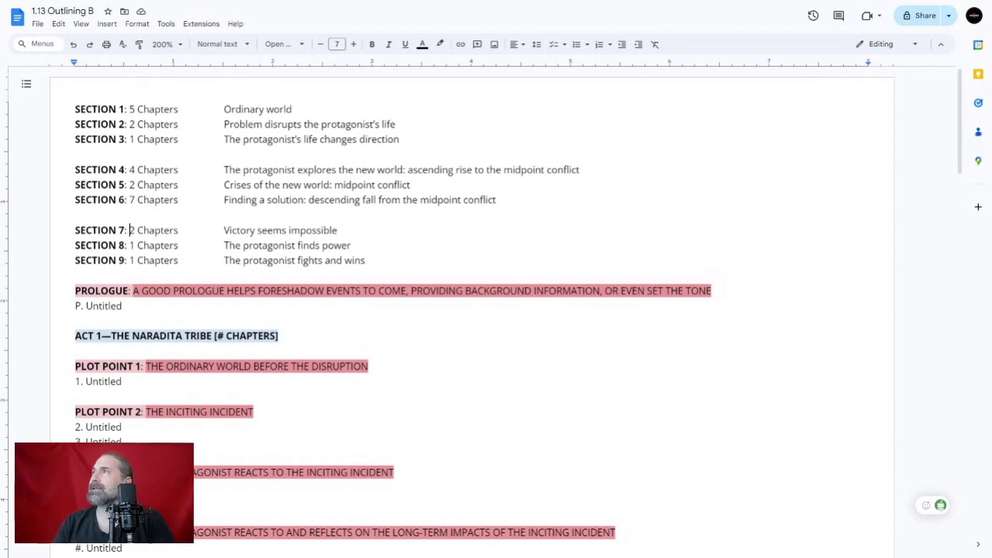
- Compare Section 1's "Ordinary world" description with the chapters listed under Plot Points 1 to 3
drag(292, 109, 224, 109)
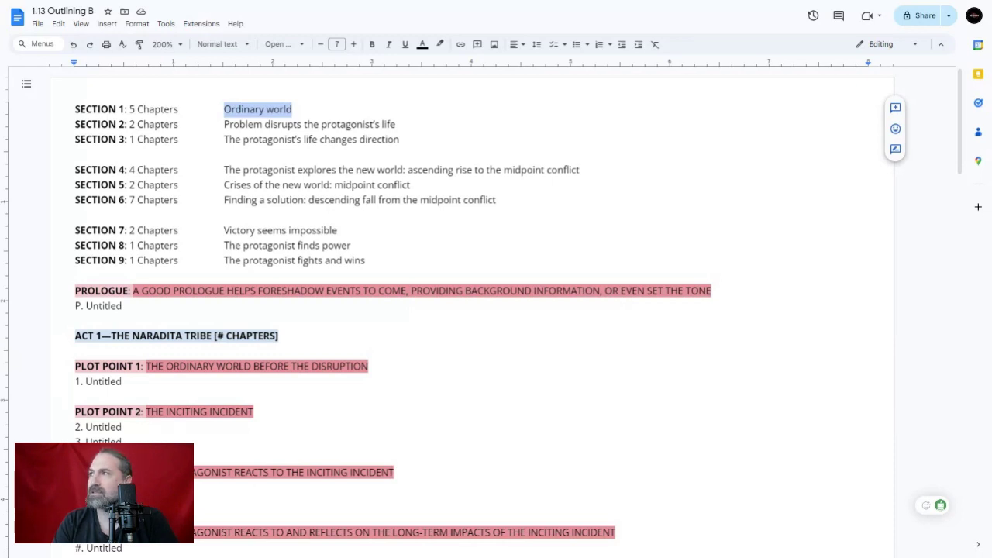
scroll(496, 310, down, 3)
scroll(495, 310, up, 2)
scroll(496, 310, down, 1)
key(shift+Down)
key(shift+Down)
key(shift+Down)
key(shift+Down)
key(shift+Down)
key(shift+Down)
key(shift+Down)
key(shift+Down)
key(shift+Down)
key(shift+Down)
key(shift+Down)
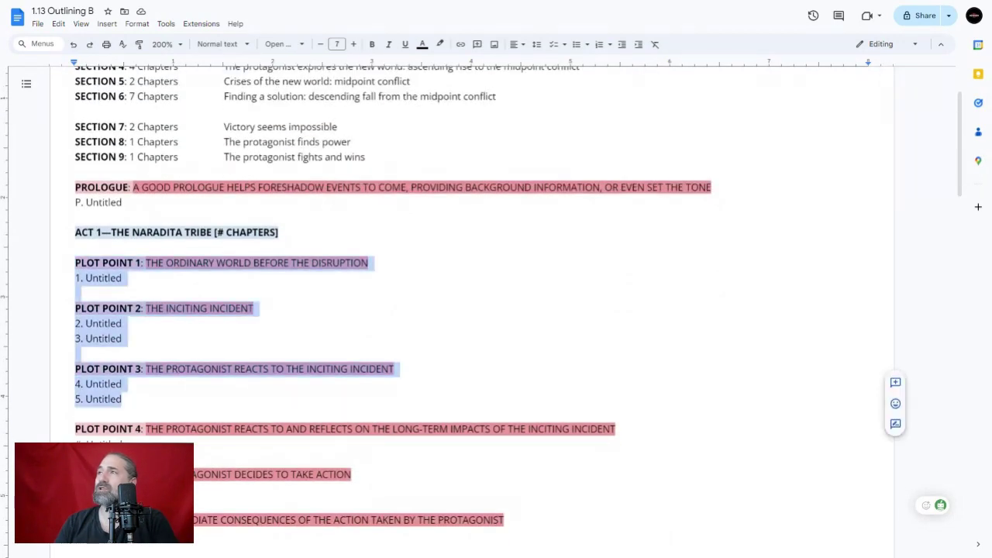
scroll(496, 310, up, 2)
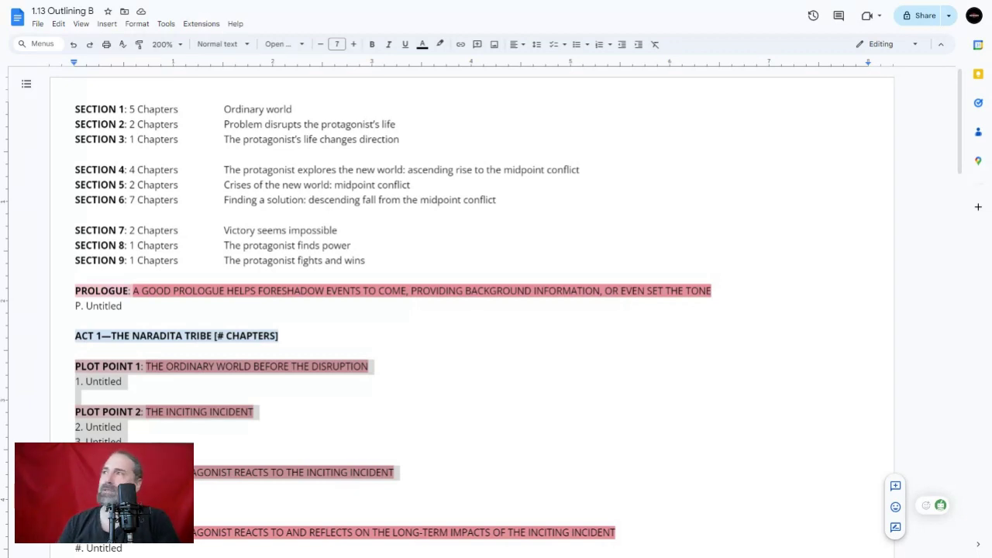
- Examine chapter 1 under Plot Point 1 and chapter 2 under Plot Point 2 against the section overview
click(122, 381)
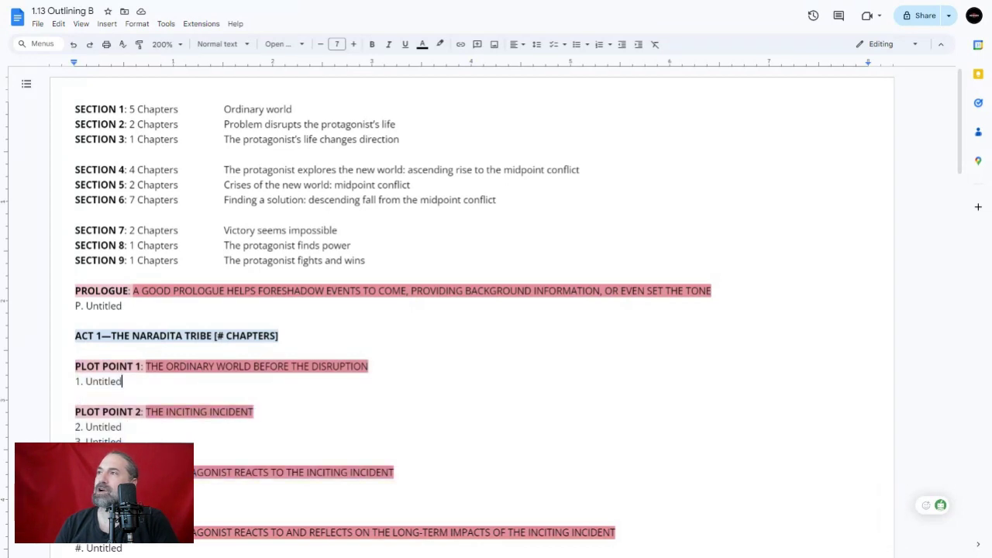
key(shift+Up)
key(shift+Home)
scroll(471, 310, down, 1)
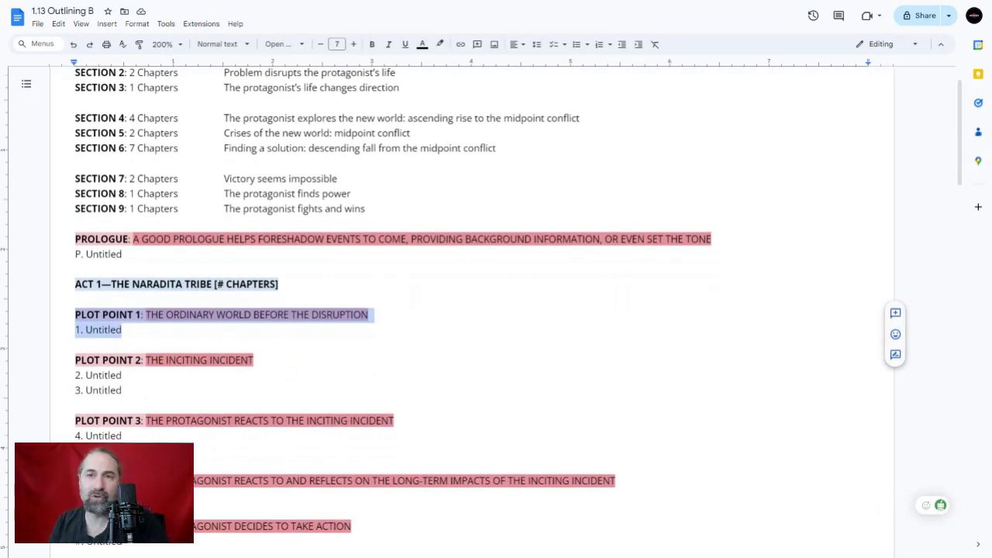
click(122, 375)
key(shift+Home)
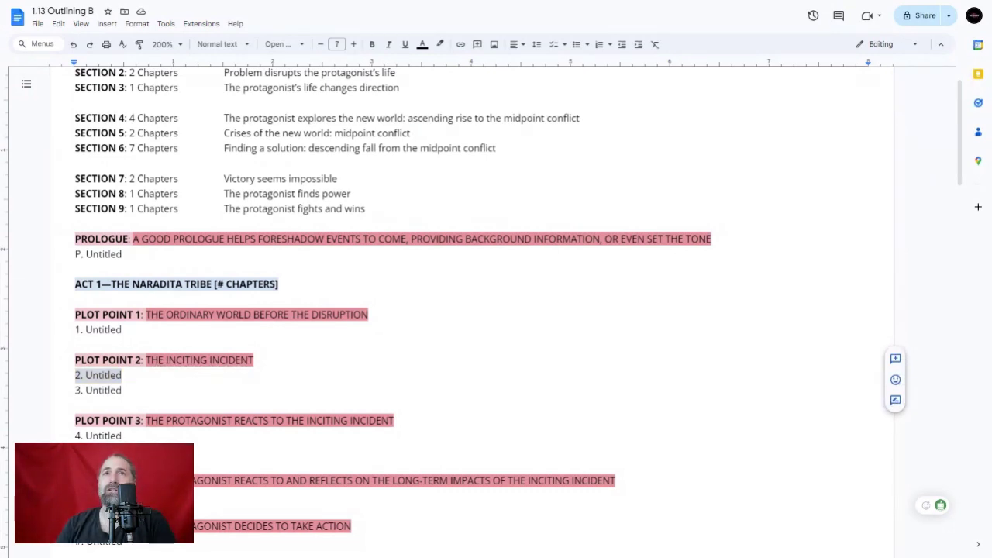
scroll(491, 311, up, 1)
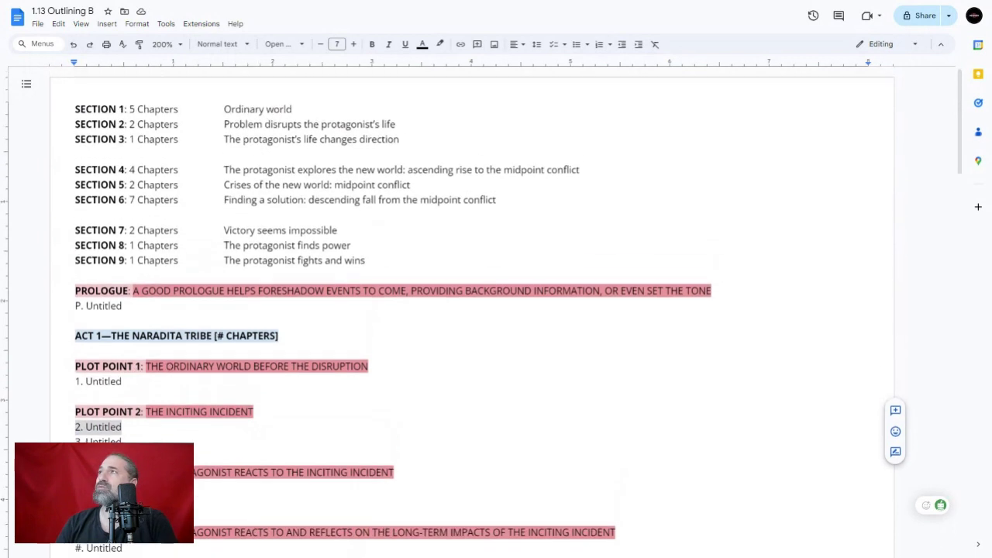
drag(224, 109, 291, 109)
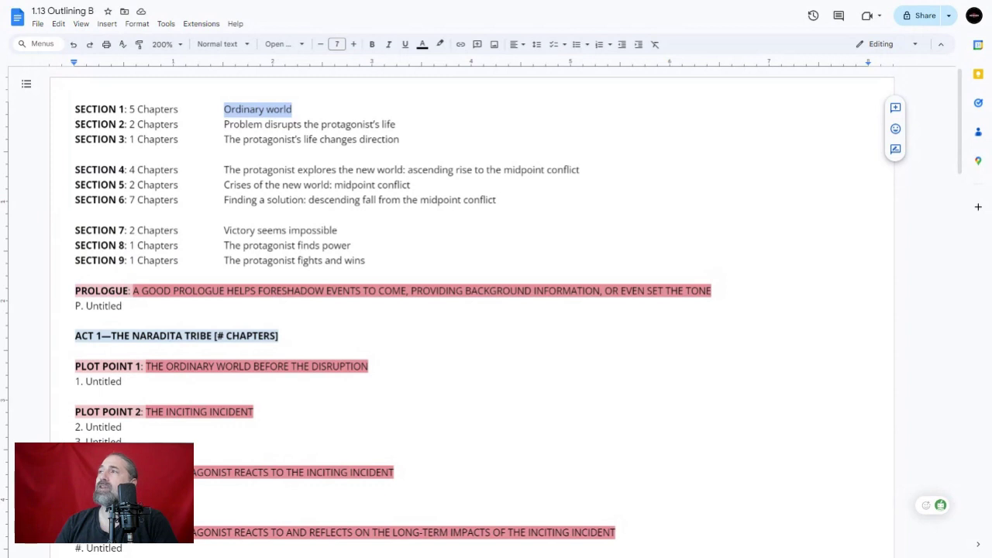
drag(365, 260, 74, 109)
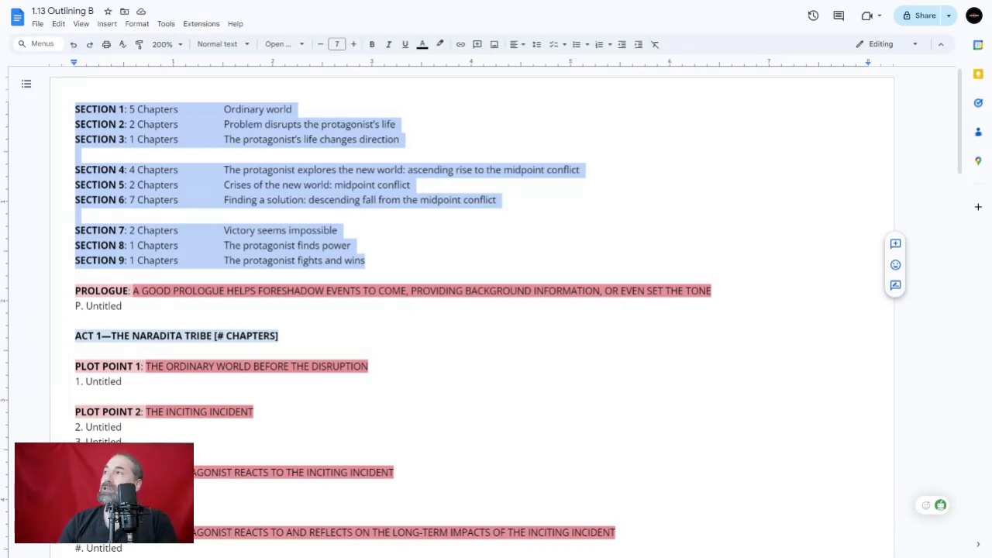
- Set Section 7's chapter count to 6 in the section overview
click(131, 231)
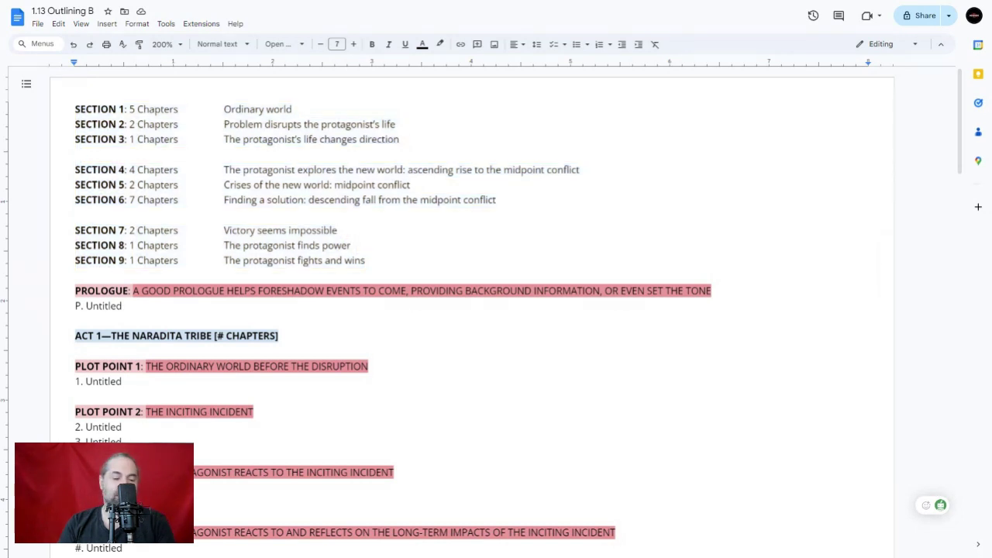
double_click(132, 230)
drag(338, 230, 75, 230)
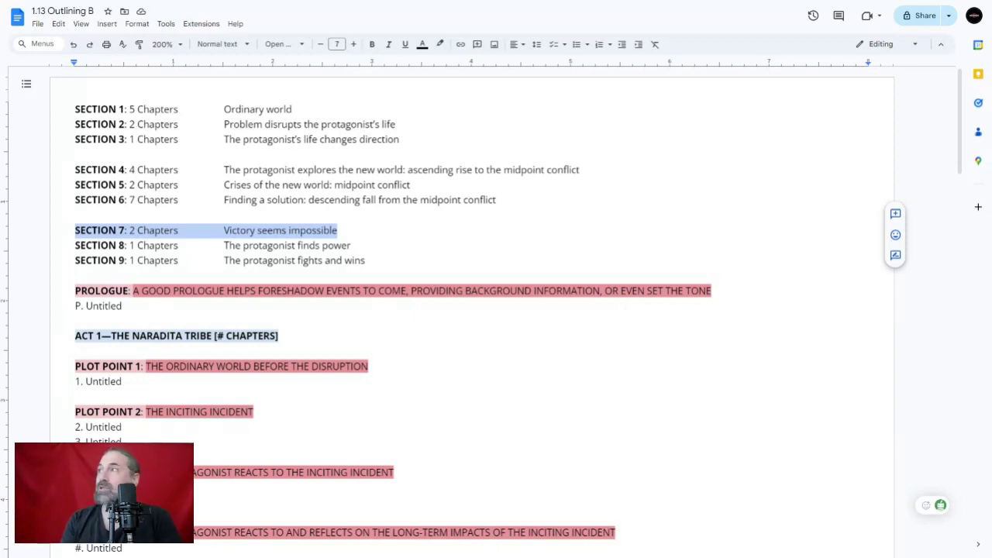
double_click(132, 230)
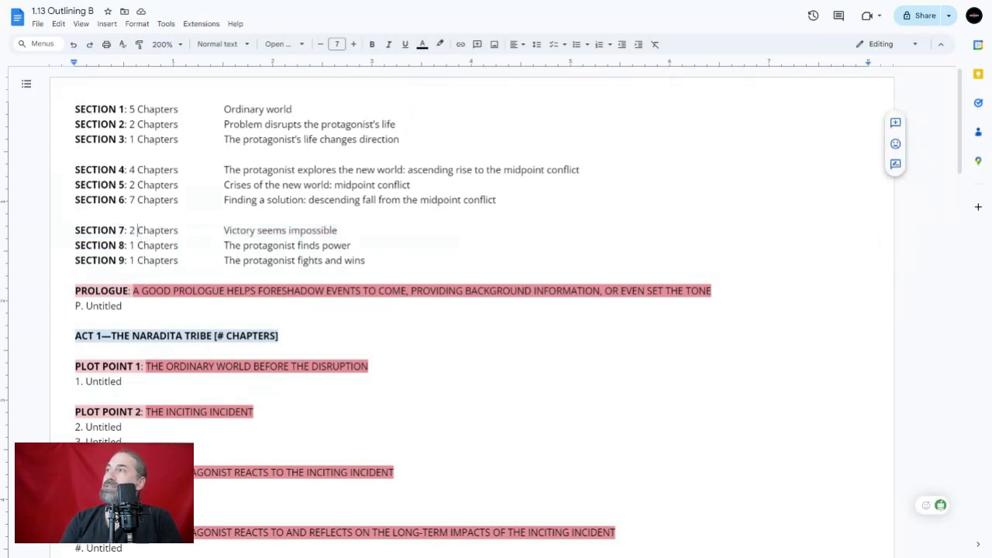
text(6)
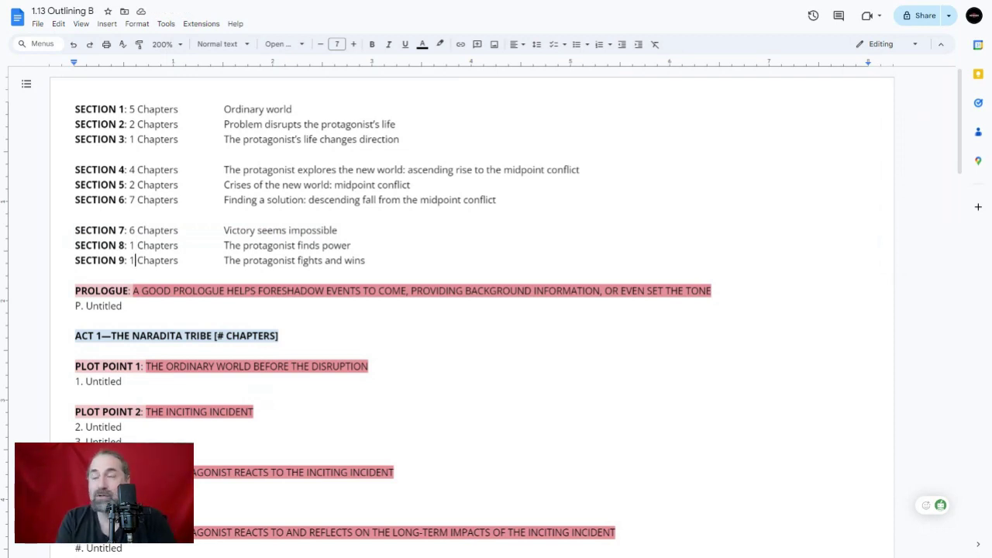
click(133, 260)
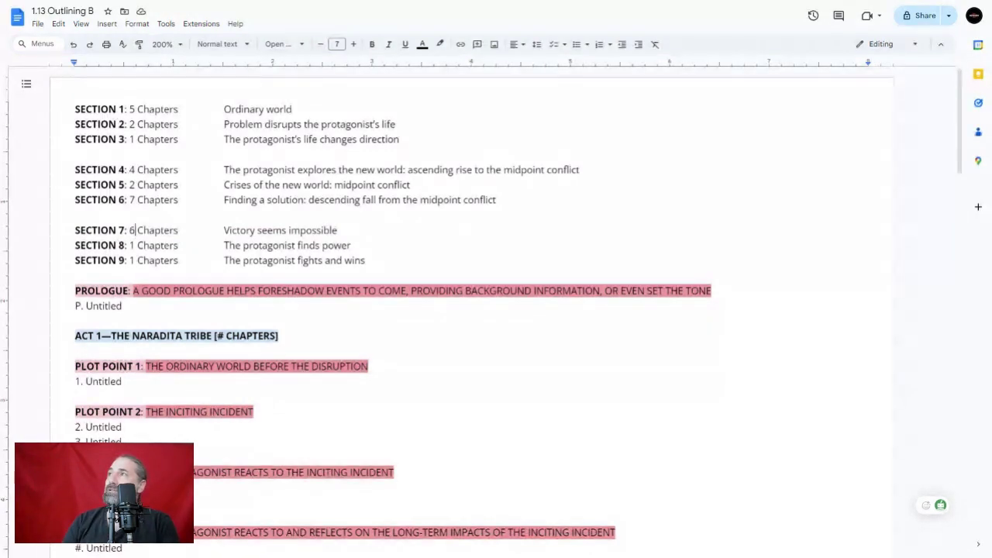
- Replace the chapter counts of Sections 1, 2 and 3 in the overview with the placeholder #
double_click(131, 110)
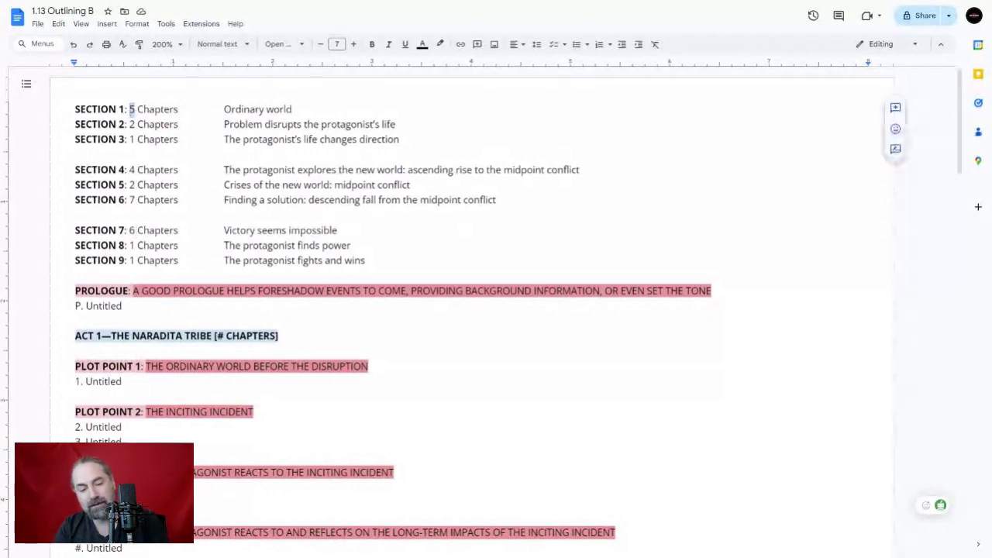
text(#)
double_click(132, 124)
text(#)
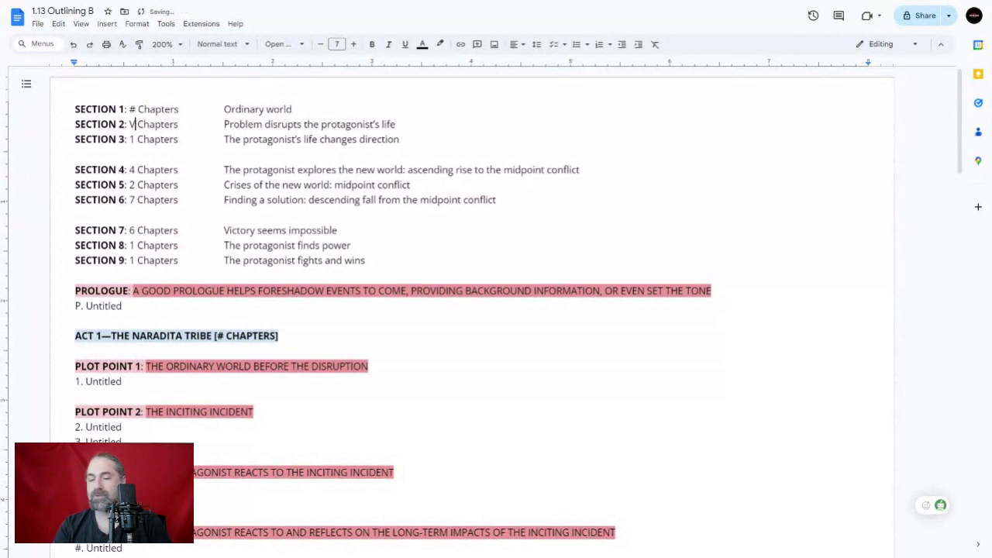
double_click(132, 138)
text(#)
- Replace the chapter counts of Sections 4, 5 and 6 in the overview with the placeholder #
double_click(132, 169)
text(#)
double_click(132, 185)
text(#)
double_click(132, 199)
text(#)
- Replace the chapter counts of Sections 7, 8 and 9 in the overview with the placeholder #
click(131, 230)
double_click(132, 230)
text(#)
double_click(132, 245)
text(#)
click(134, 260)
double_click(131, 260)
text(#)
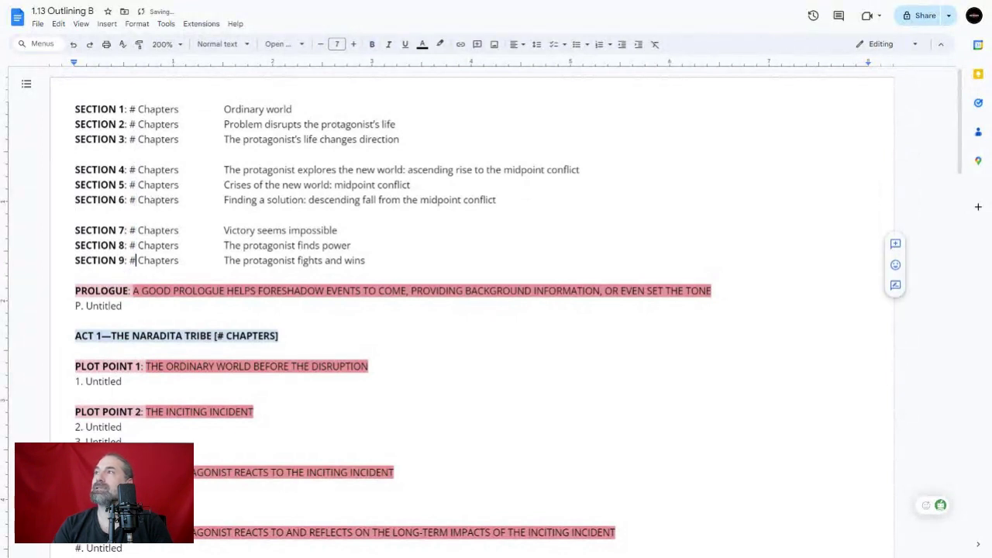
click(75, 275)
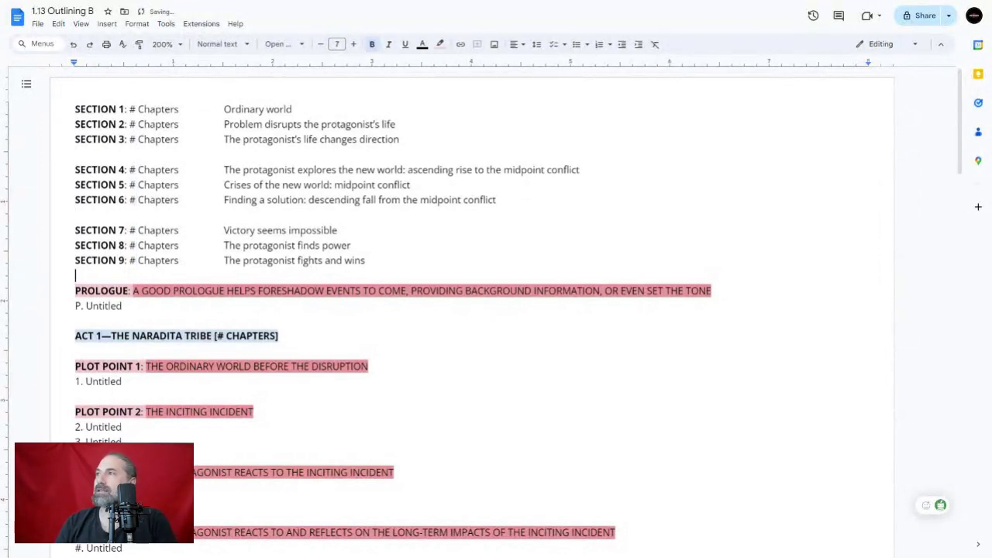
- Copy the title "Welcome to Chicago 1946" from 1.13 Outlining C over chapter 1's "Untitled" in 1.13 Outlining B
scroll(496, 310, down, 3)
click(122, 225)
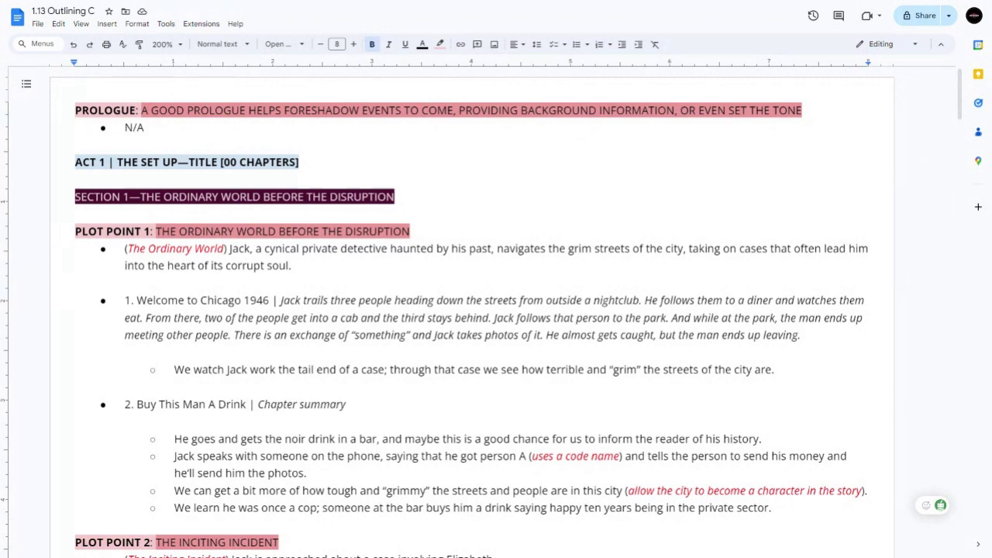
scroll(447, 310, down, 4)
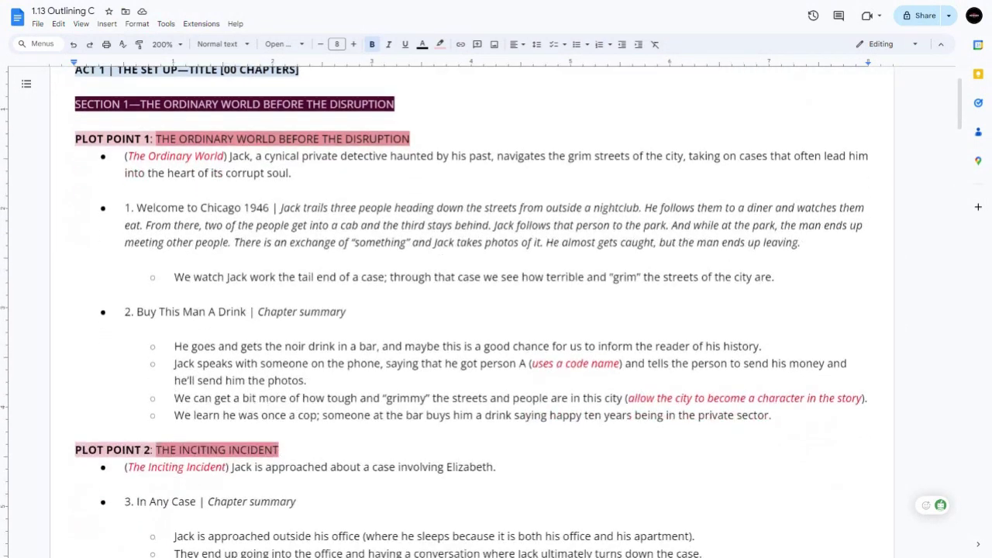
scroll(447, 310, up, 1)
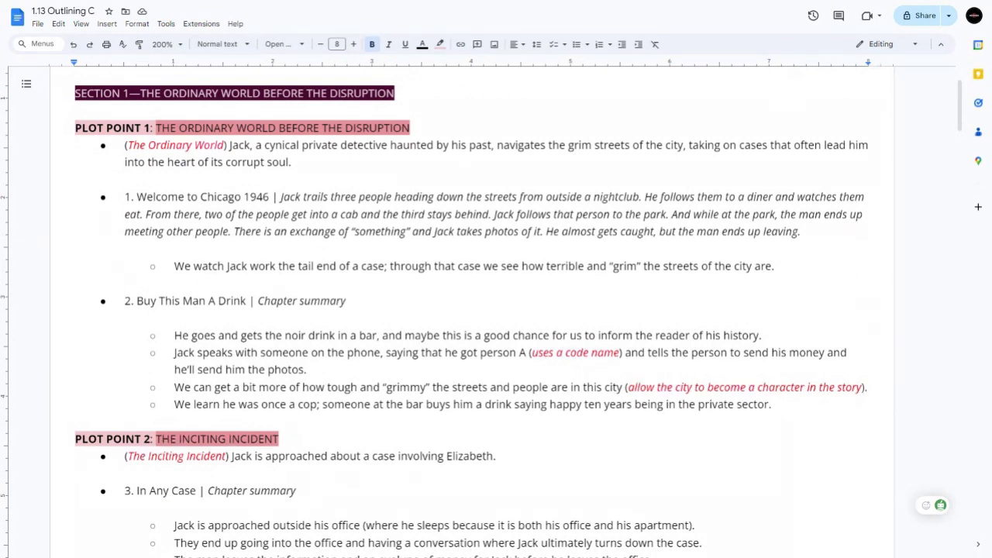
drag(269, 196, 136, 197)
key(ctrl+c)
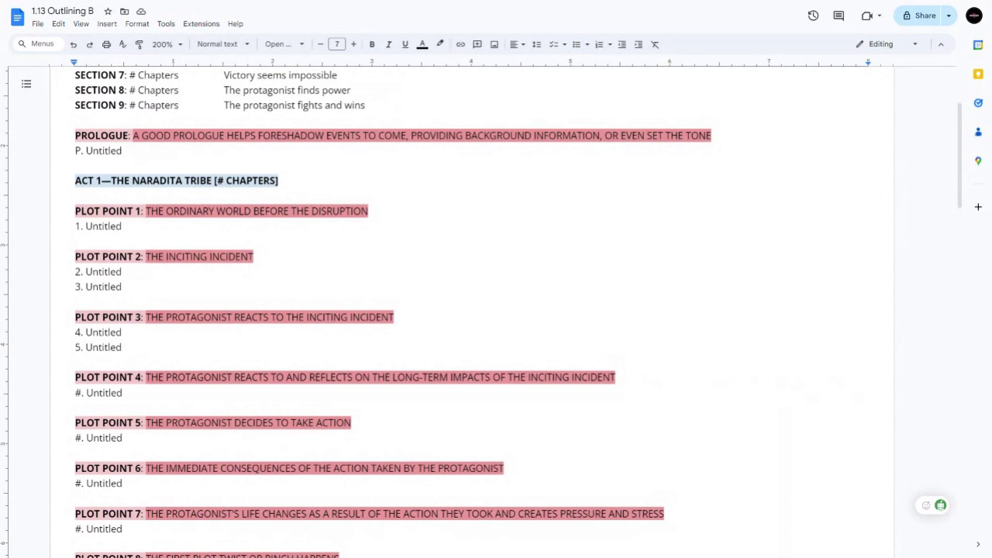
key(ctrl+shift+Left)
key(ctrl+v)
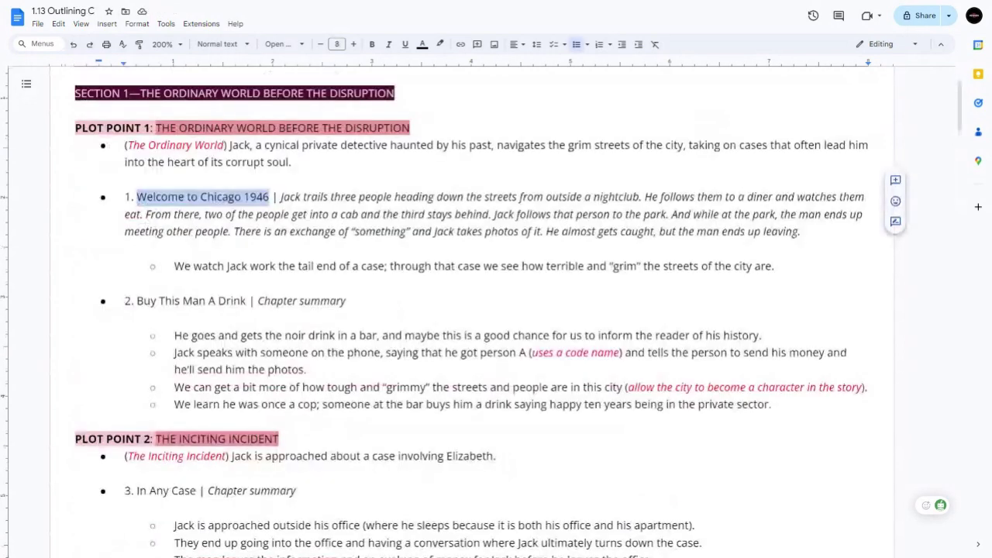
- Copy "Buy This Man A Drink" from 1.13 Outlining C and add it as chapter 2 under Plot Point 1 in Outlining B
click(247, 300)
key(ctrl+shift+Left)
key(ctrl+shift+Left)
key(ctrl+shift+Left)
key(ctrl+shift+Left)
key(ctrl+shift+Left)
key(ctrl+c)
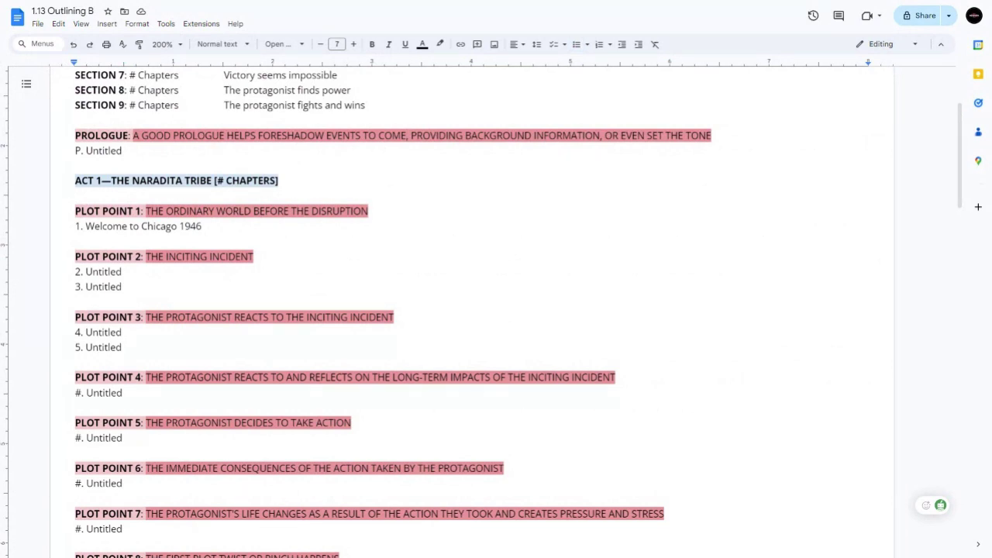
click(201, 226)
key(Return)
text(2.)
key(ctrl+v)
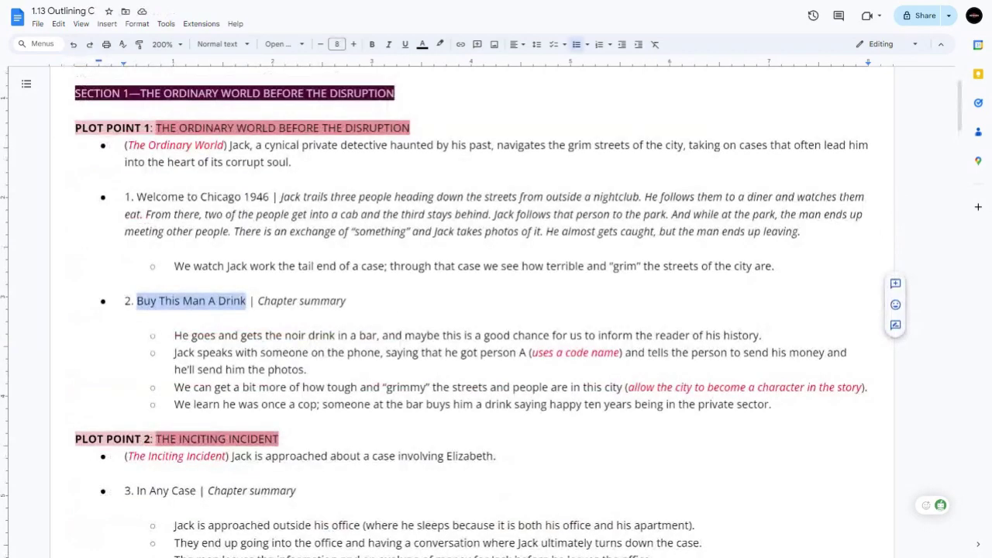
- Copy the title "In Any Case" from 1.13 Outlining C over the first "Untitled" under Plot Point 2 in Outlining B
scroll(250, 318, down, 5)
click(250, 317)
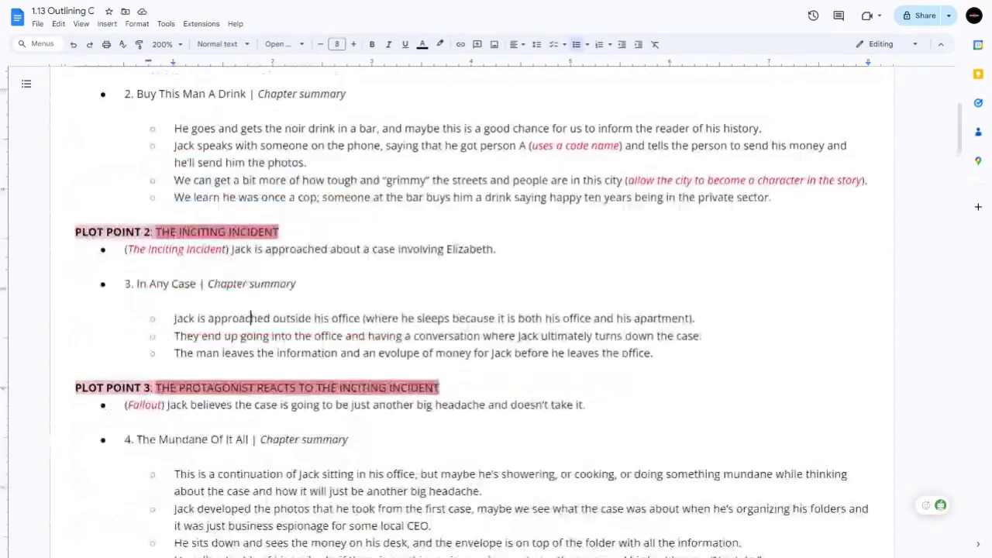
click(196, 284)
key(ctrl+shift+Left)
key(ctrl+shift+Left)
key(ctrl+shift+Left)
key(ctrl+c)
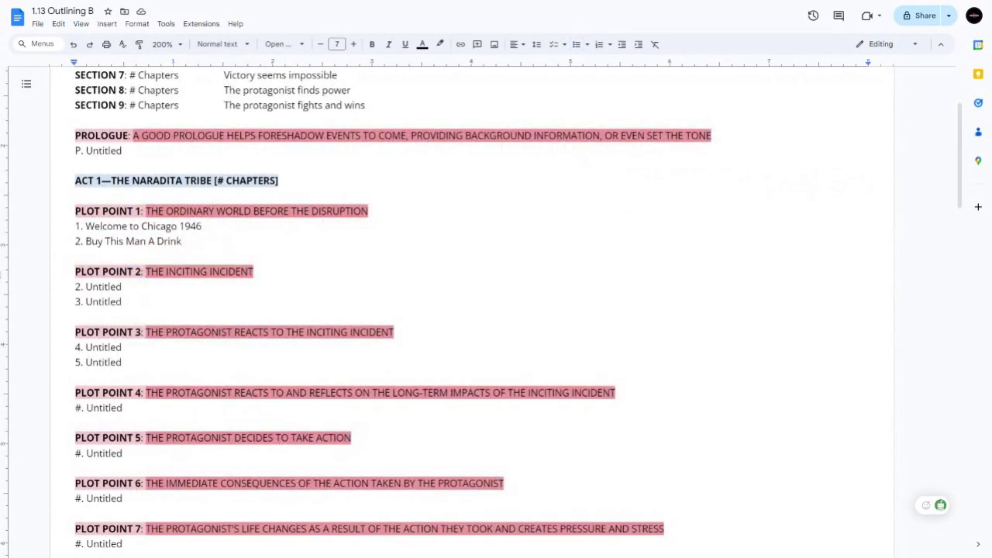
key(ctrl+shift+Left)
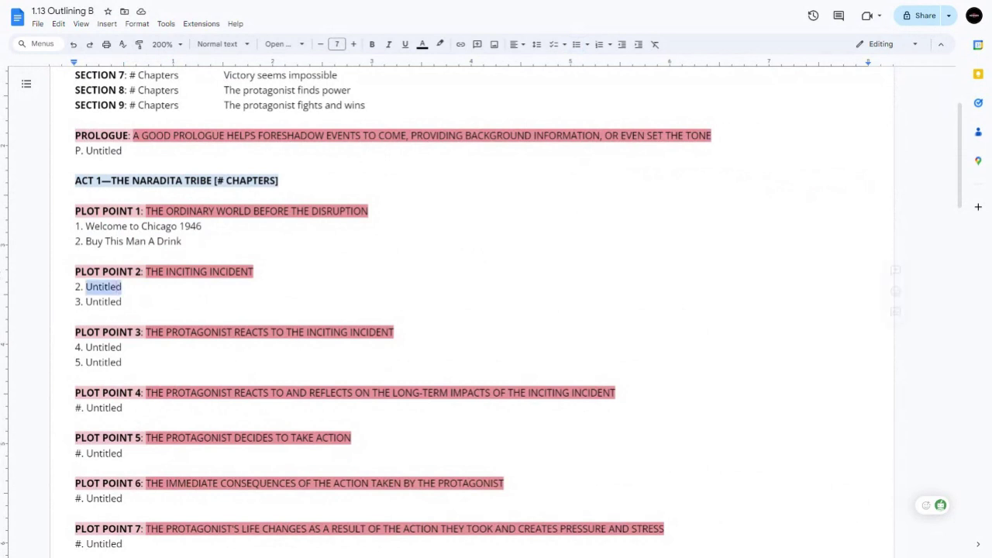
key(ctrl+v)
- Renumber the "In Any Case" chapter as 3 and delete the untitled chapter line below it
key(Right)
key(Up)
key(shift+Right)
text(3)
key(Left)
key(Down)
key(shift+End)
key(BackSpace)
key(BackSpace)
- Copy the title "The Mundane Of It All" from 1.13 Outlining C over chapter 4's "Untitled" under Plot Point 3 in Outlining B
key(ctrl+Tab)
scroll(454, 320, down, 3)
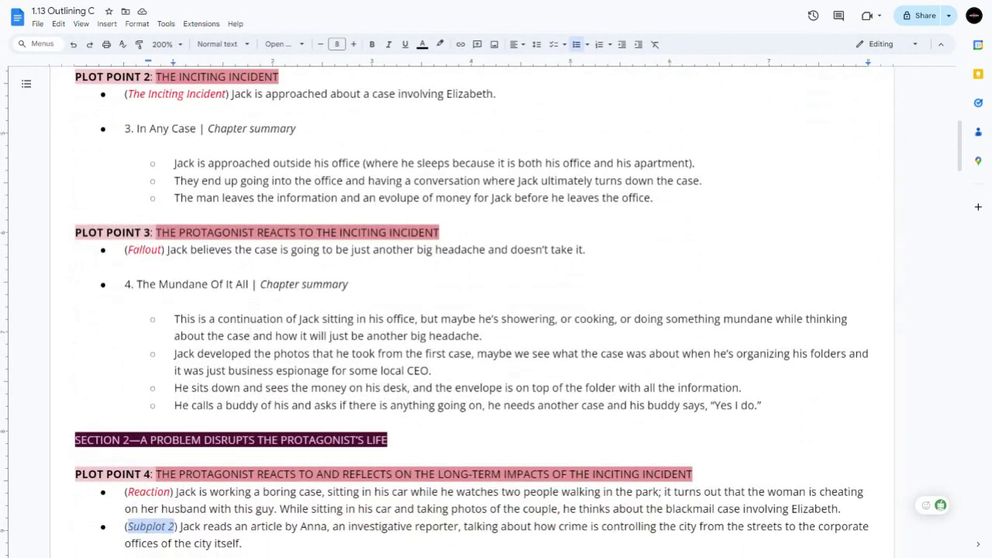
key(Up)
key(Up)
key(Up)
key(shift+Left)
key(shift+Left)
key(shift+Left)
key(shift+Left)
key(shift+Left)
key(shift+Left)
key(shift+Left)
key(shift+Left)
key(shift+Left)
key(shift+Left)
key(shift+Left)
key(shift+Left)
key(shift+Left)
key(shift+Left)
key(shift+Left)
key(shift+Left)
key(shift+Left)
key(shift+Left)
key(shift+Left)
key(shift+Left)
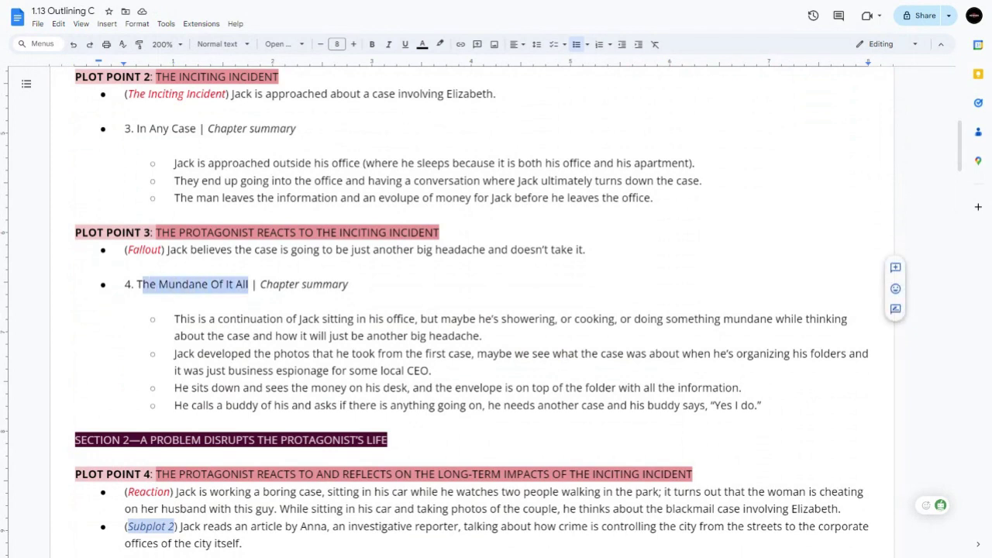
key(shift+Left)
key(ctrl+c)
key(ctrl+Tab)
double_click(103, 332)
key(ctrl+v)
- Delete the untitled chapter 5 line under Plot Point 3
key(Down)
key(shift+Home)
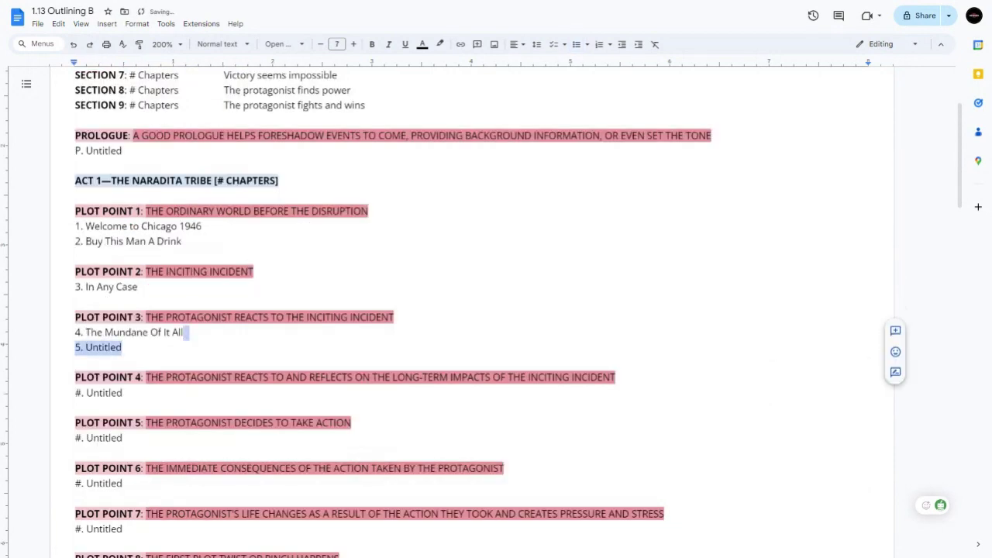
key(BackSpace)
key(BackSpace)
- Review the Section 2 plot point notes in 1.13 Outlining C, especially the reaction and subplot under Plot Point 4
key(ctrl+Tab)
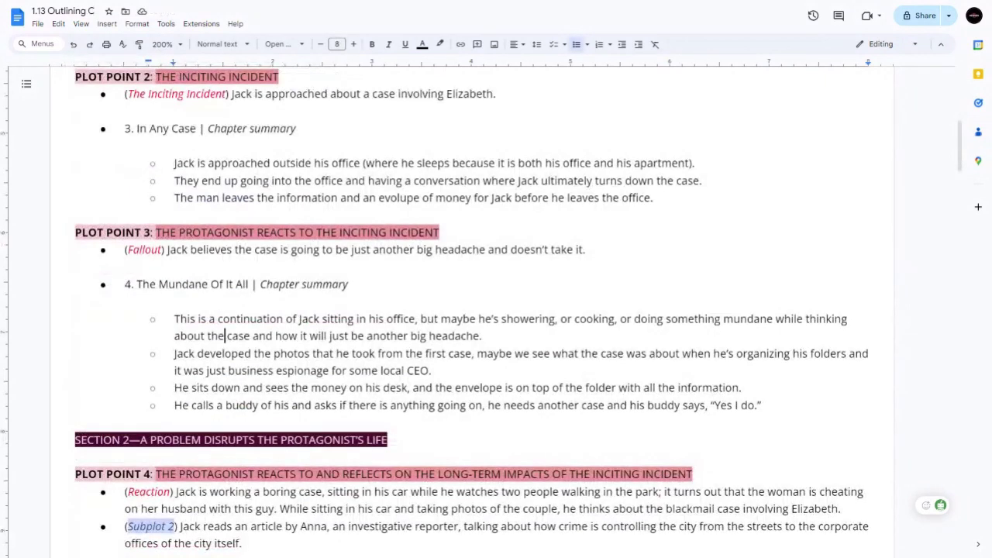
scroll(496, 310, down, 2)
click(224, 181)
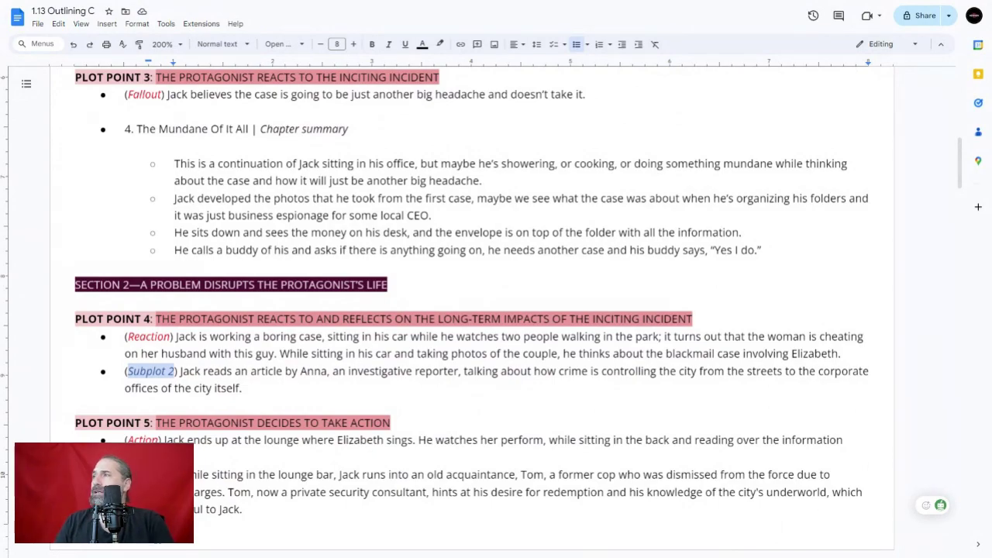
scroll(446, 309, down, 5)
scroll(471, 310, down, 5)
scroll(471, 309, up, 3)
scroll(446, 310, up, 10)
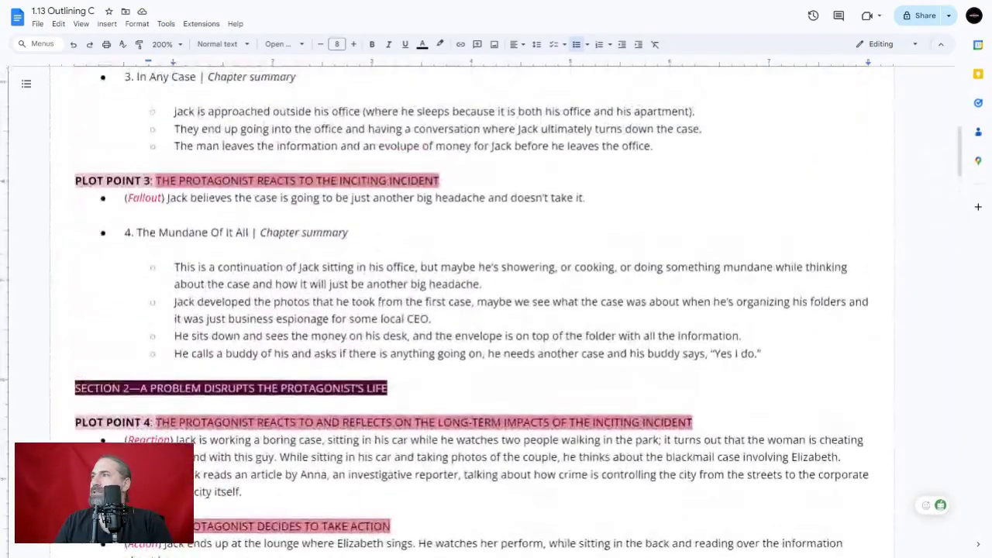
scroll(471, 310, down, 3)
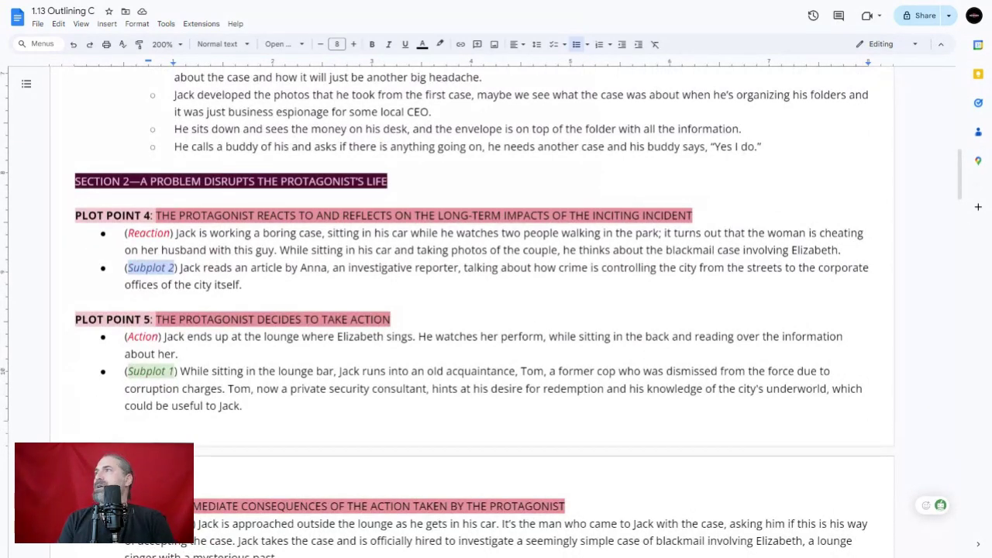
click(243, 284)
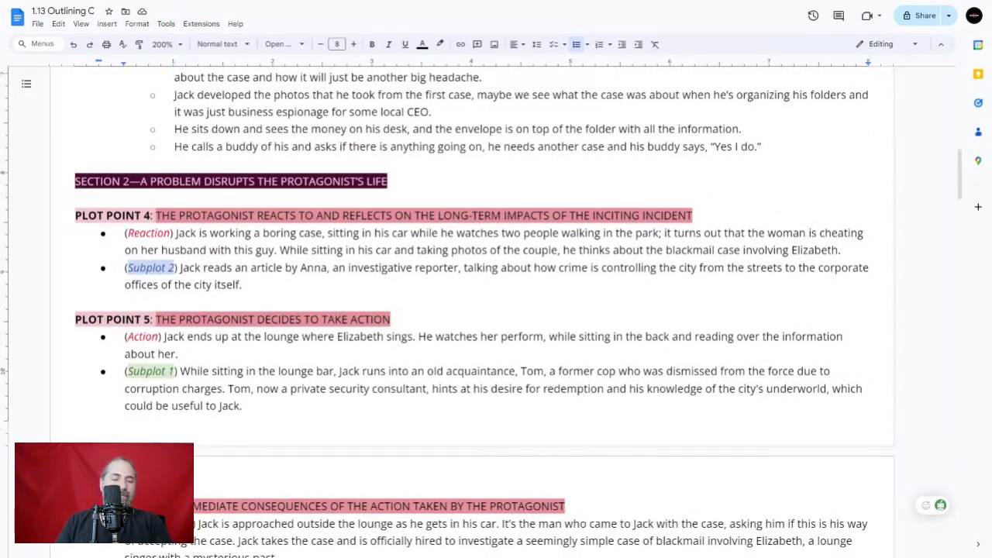
- In 1.13 Outlining B, number the chapter under Plot Point 4 as 5 and title it "A Case Like Any Other"
key(ctrl+Tab)
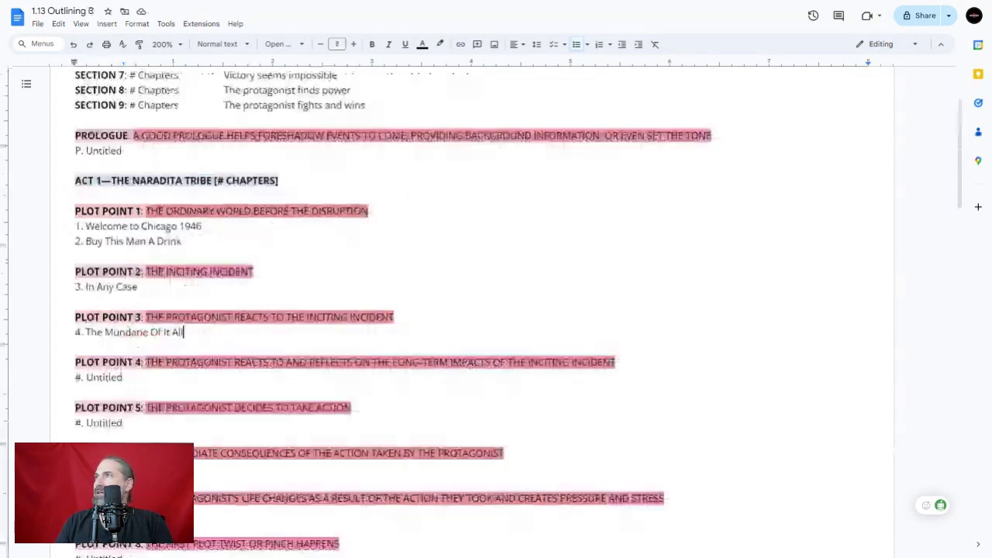
double_click(78, 378)
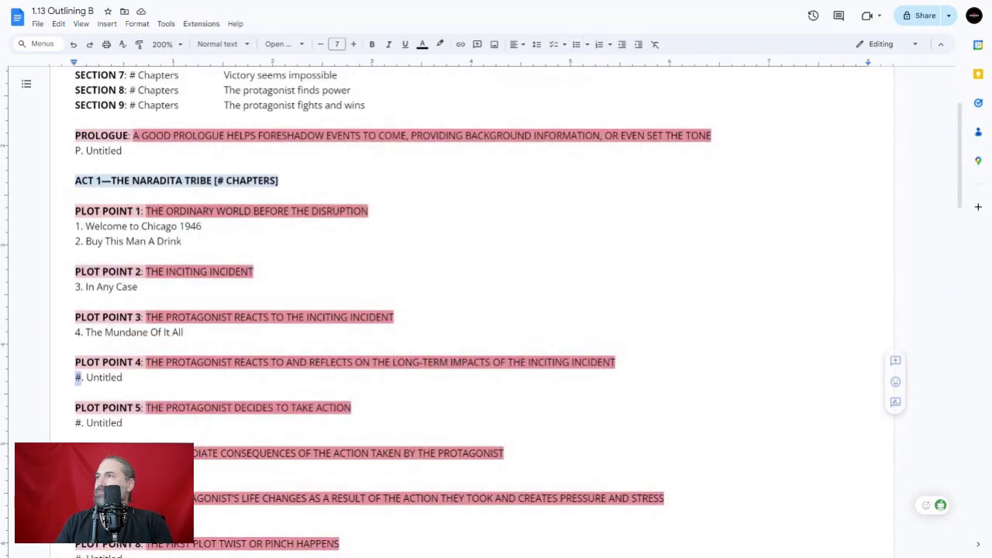
text(5)
double_click(103, 377)
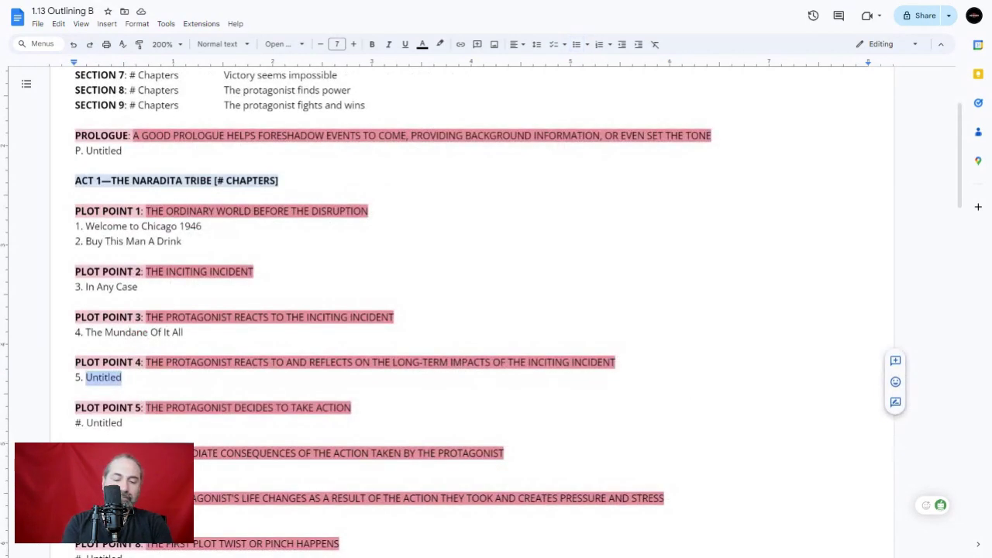
text(A Case Like Any o)
key(BackSpace)
text(P)
key(BackSpace)
text(Other)
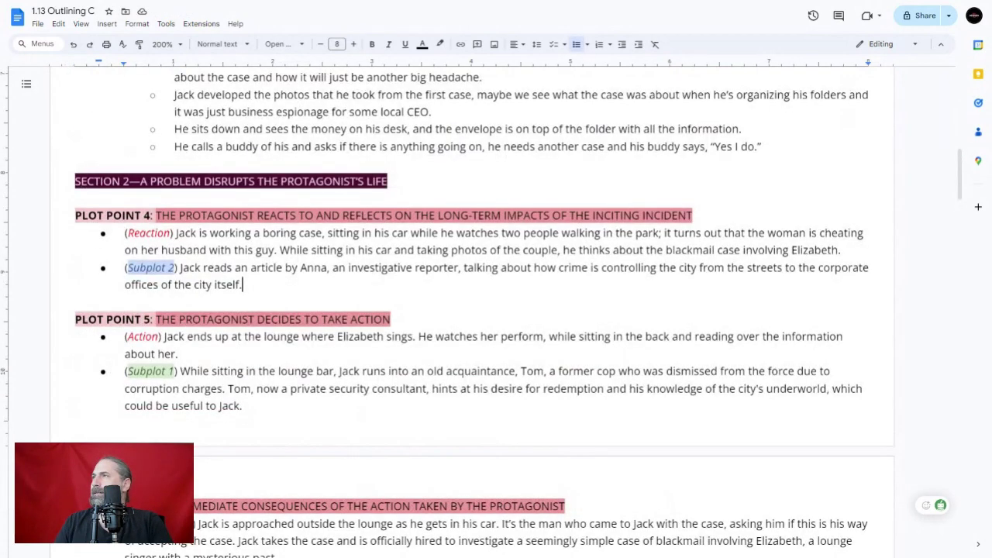
- Check the Plot Point 5 notes in Outlining C, then number its chapter in Outlining B as 6 and title it "Sing Me A Song"
scroll(496, 310, down, 1)
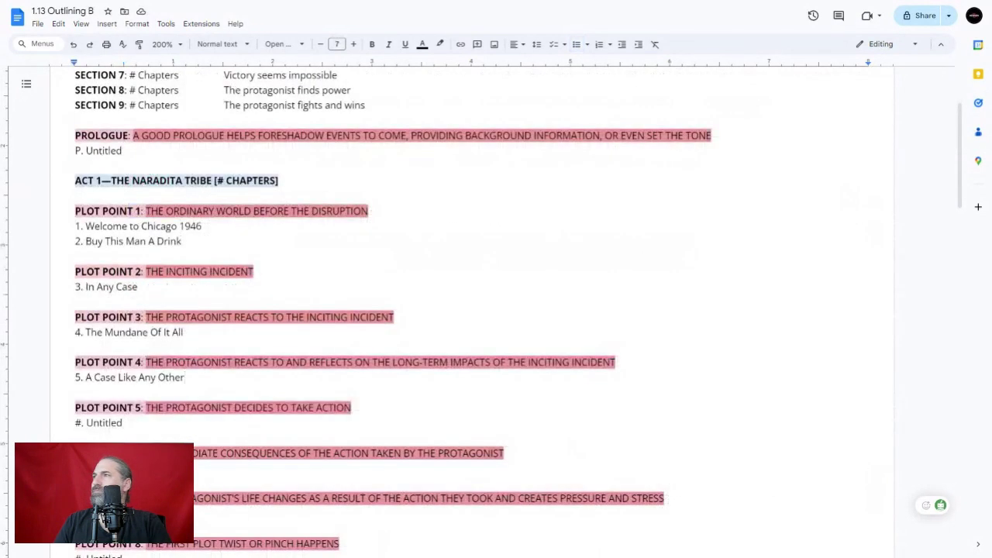
scroll(496, 310, down, 2)
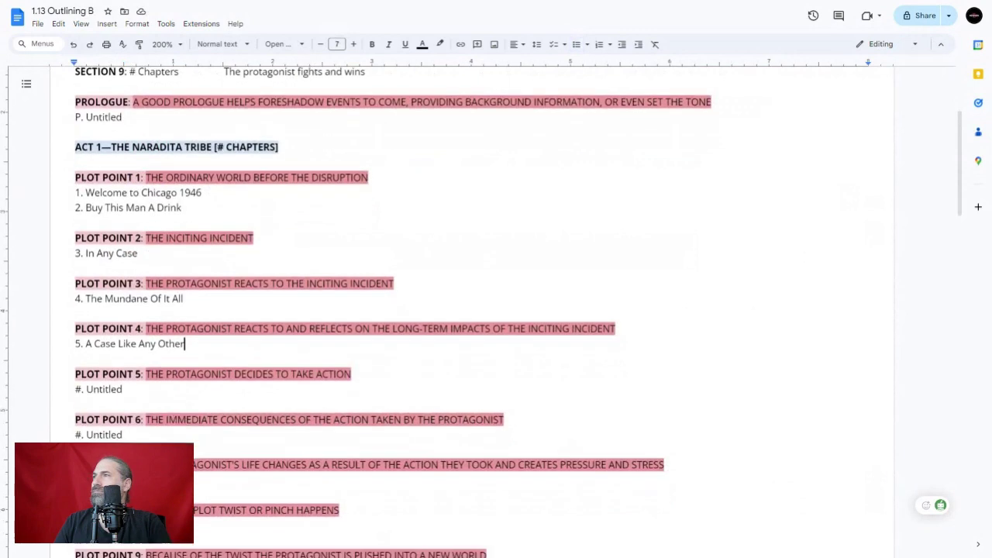
click(81, 319)
key(shift+Left)
text(6)
key(Right)
key(Right)
key(shift+End)
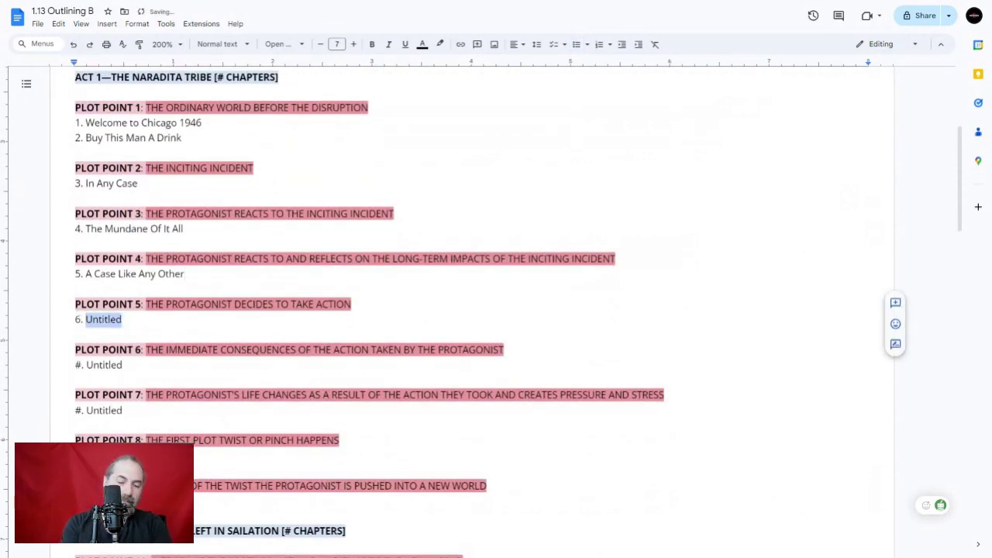
text(Sing Me A Song)
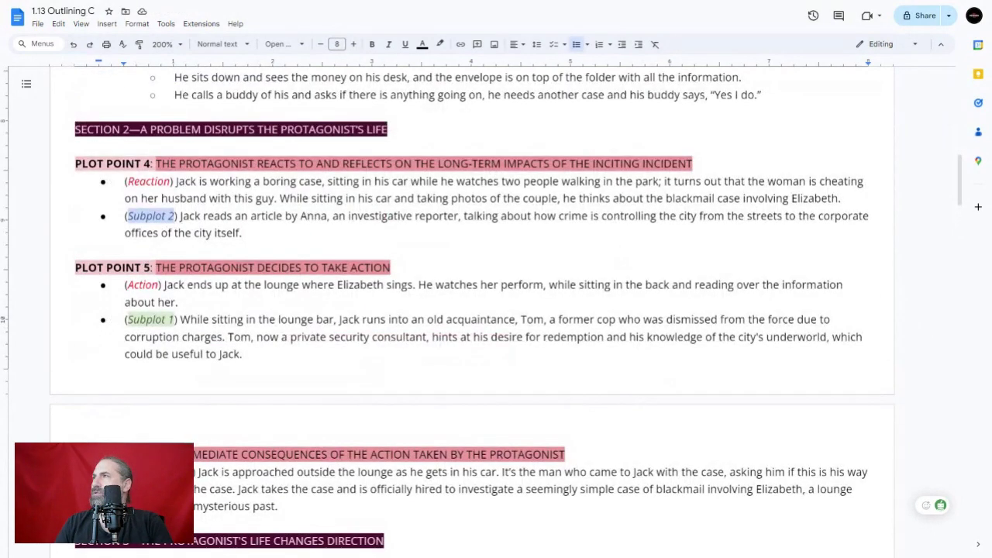
- Check the Plot Point 6 notes in Outlining C, then number its chapter in Outlining B as 7 and title it "A New Case"
scroll(496, 309, down, 3)
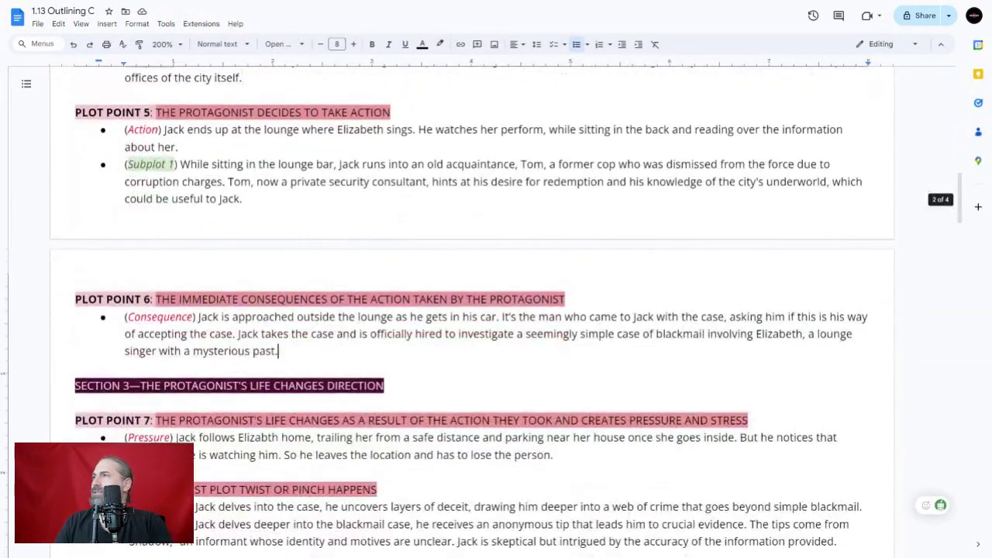
triple_click(496, 333)
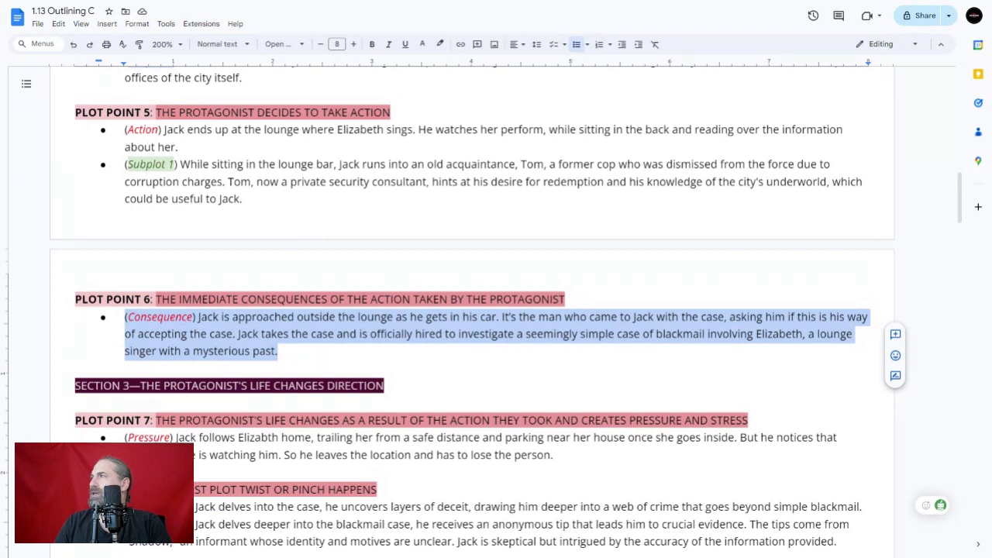
click(278, 351)
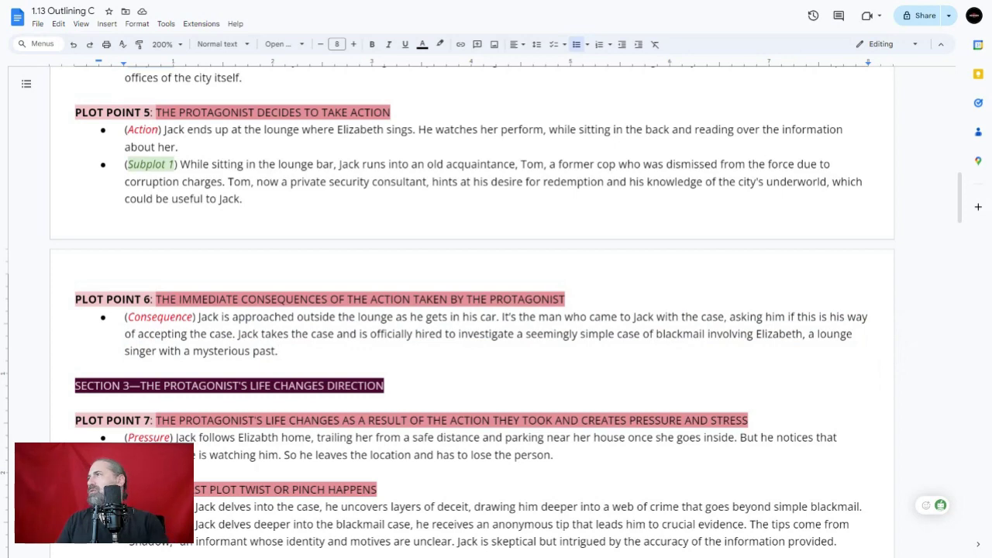
key(ctrl+Tab)
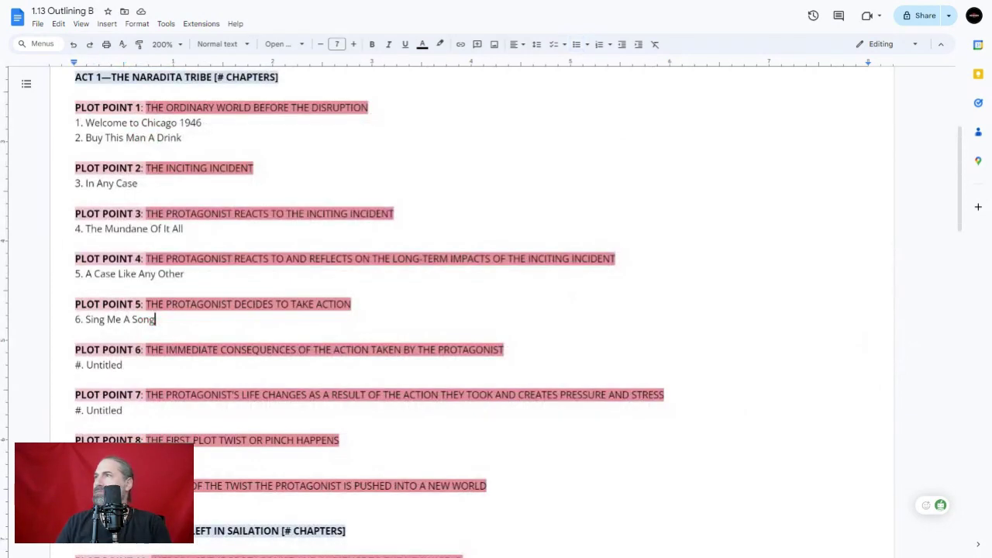
double_click(77, 364)
text(7.)
key(shift+End)
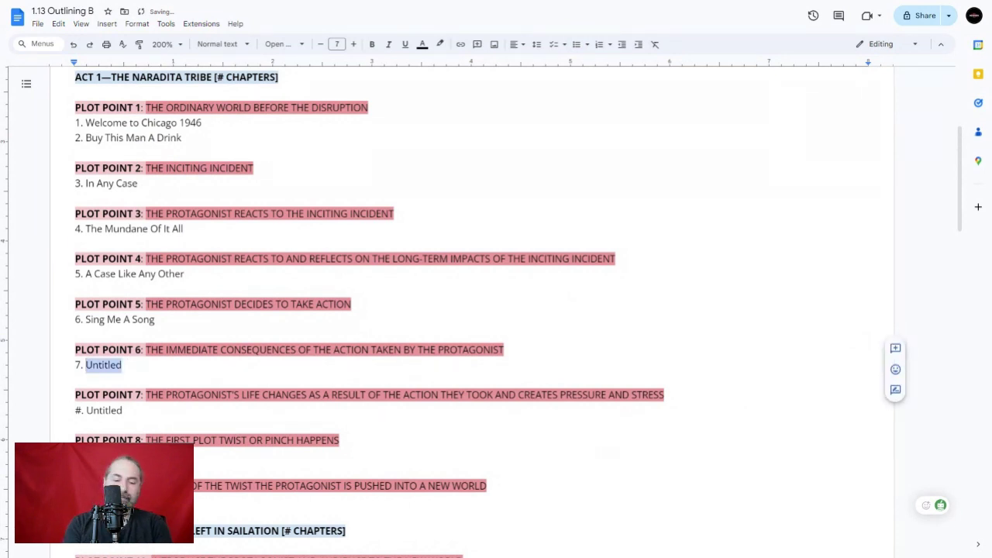
text(New Case)
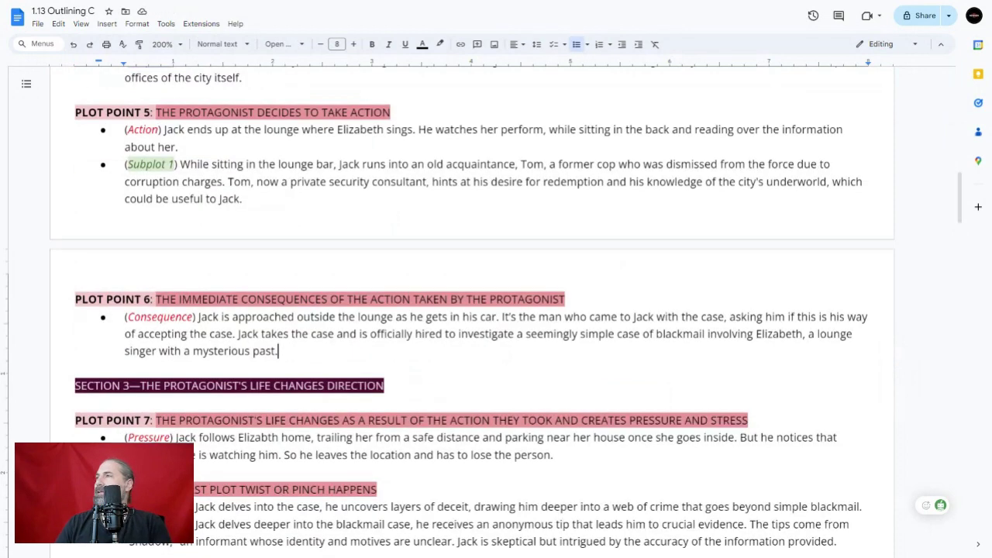
- Check the Plot Point 7 notes in Outlining C, then number its chapter in Outlining B as 8 and title it "Follow me Following you"
scroll(465, 310, down, 3)
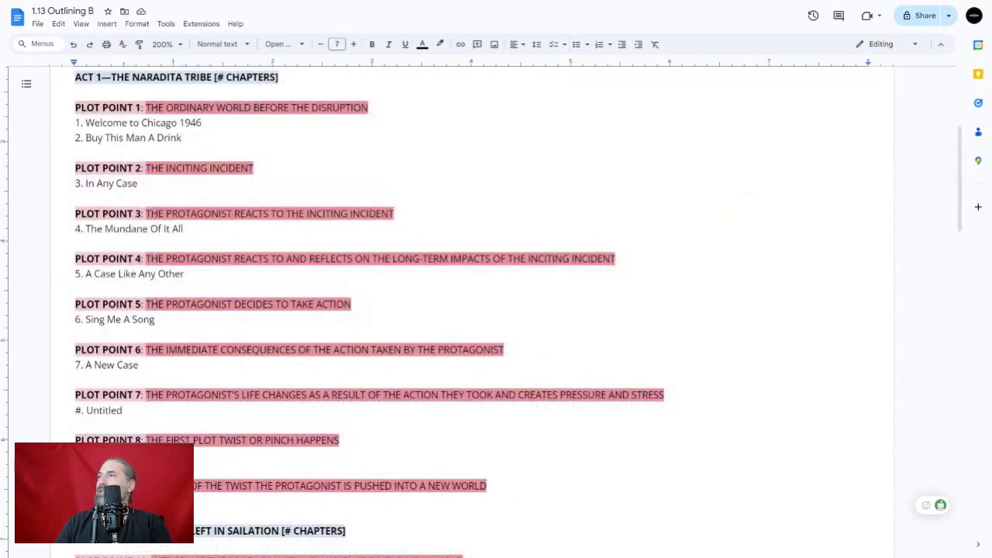
click(75, 410)
key(shift+Right)
text(8)
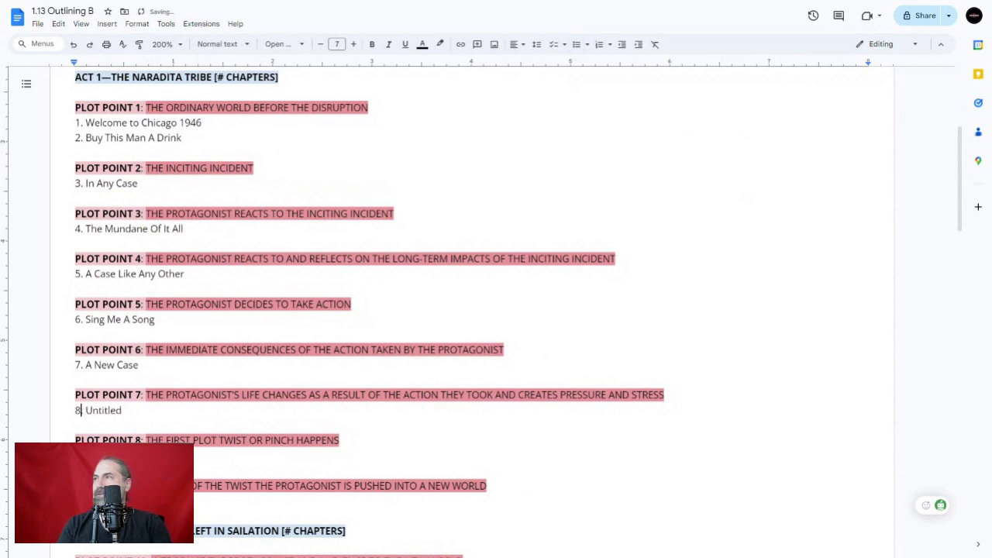
key(shift+End)
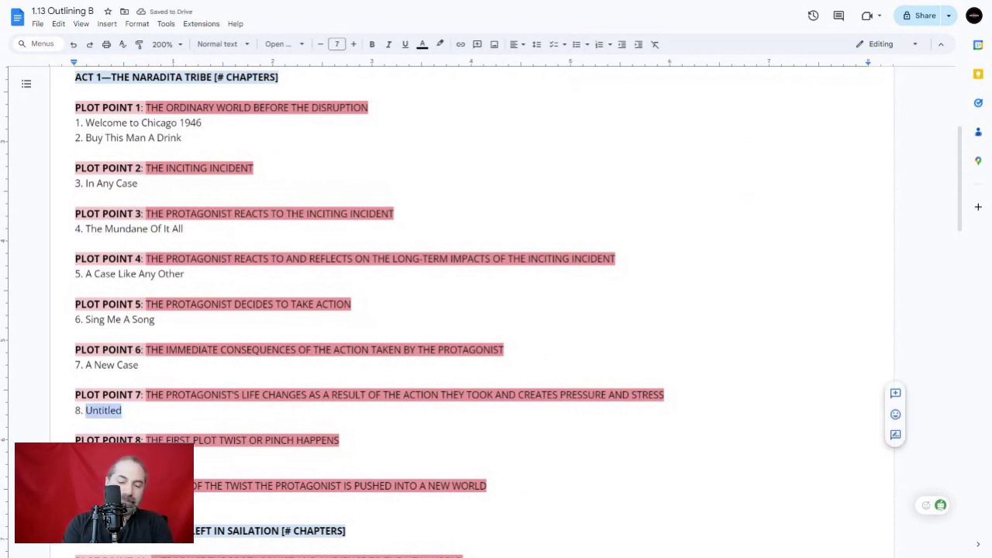
text(Follo)
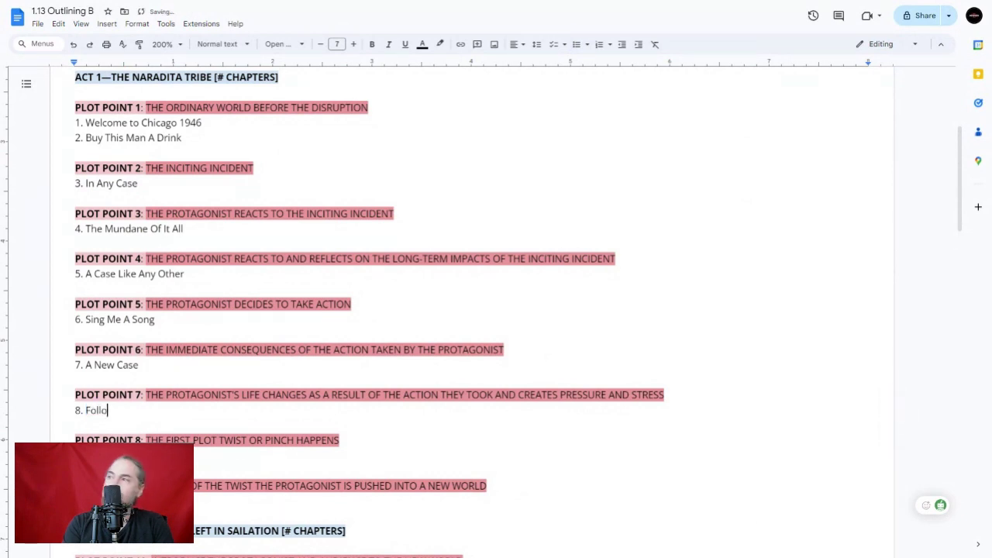
text(w me Following you)
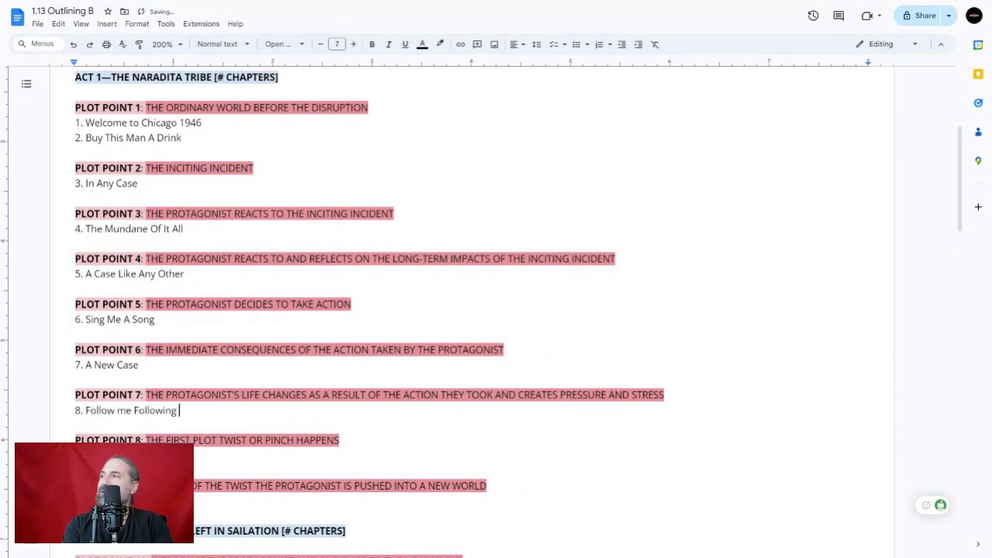
- Capitalize "You" and "Me" in the chapter 8 title so that it reads "Follow Me Following You"
key(BackSpace)
key(BackSpace)
key(BackSpace)
text(You)
key(Left)
key(Left)
key(Left)
key(Left)
key(Left)
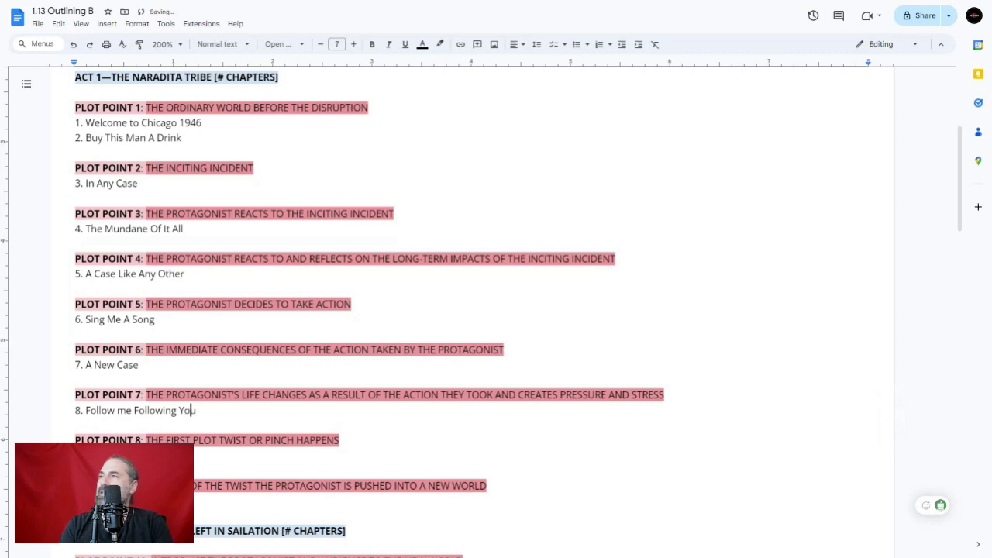
key(ctrl+Left)
key(Left)
key(Left)
key(shift+Left)
text(M)
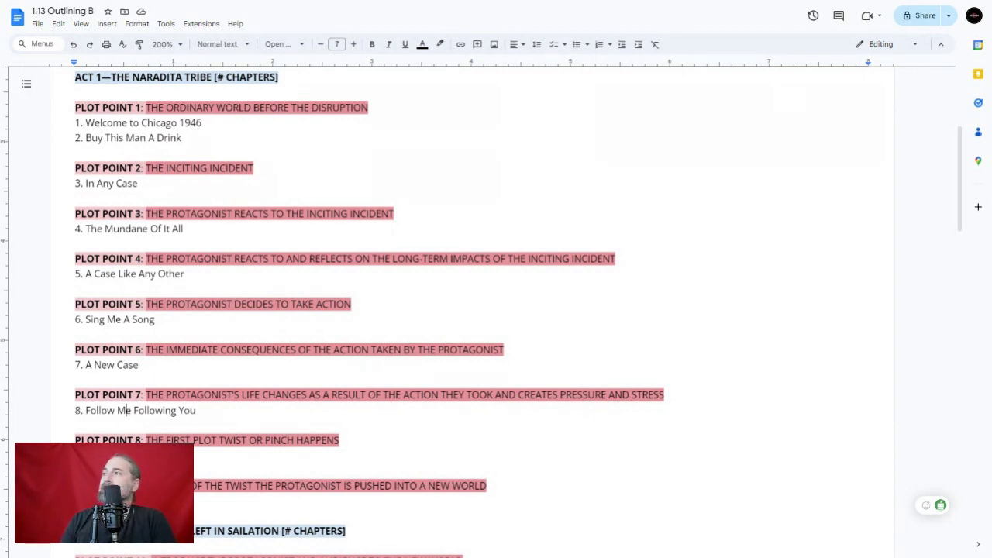
click(196, 410)
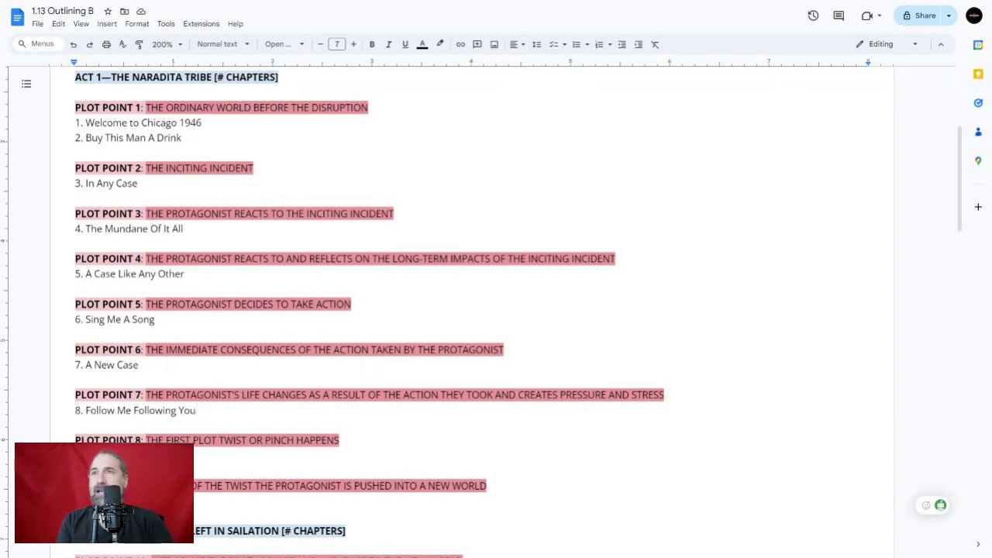
- Look back at the chapter 1 title in Outlining B, then examine the plot twist and subplot notes under Plot Point 8 in Outlining C
scroll(465, 310, up, 3)
drag(201, 227, 85, 226)
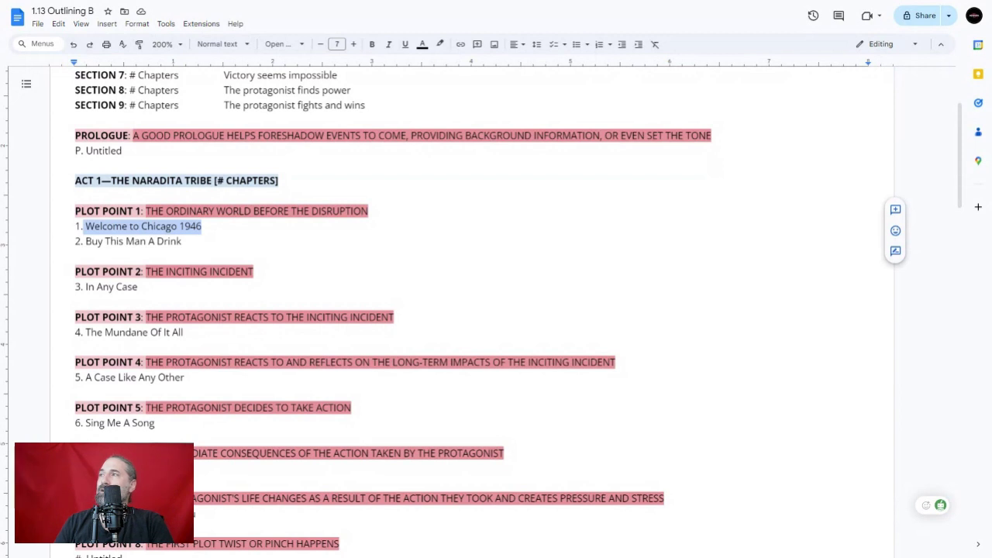
click(202, 227)
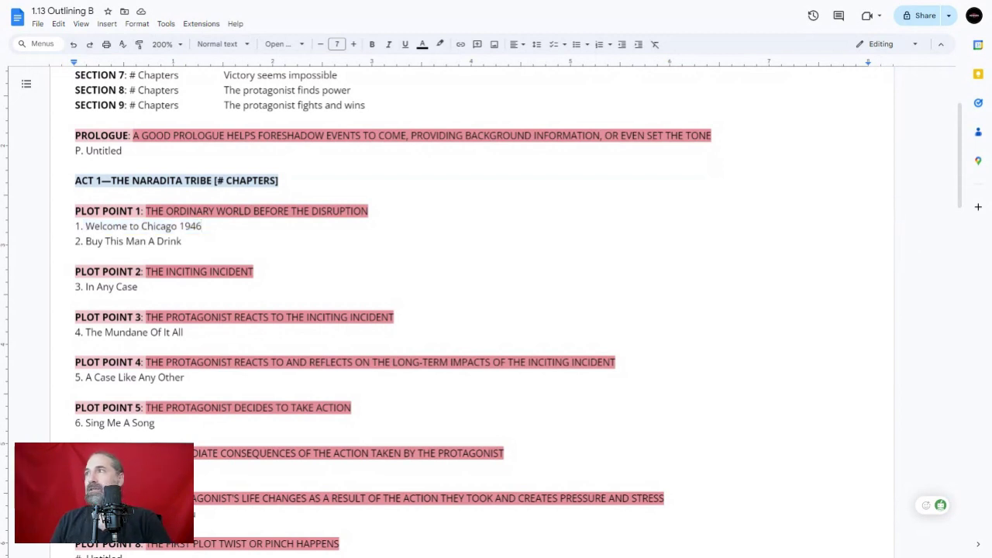
scroll(465, 310, down, 6)
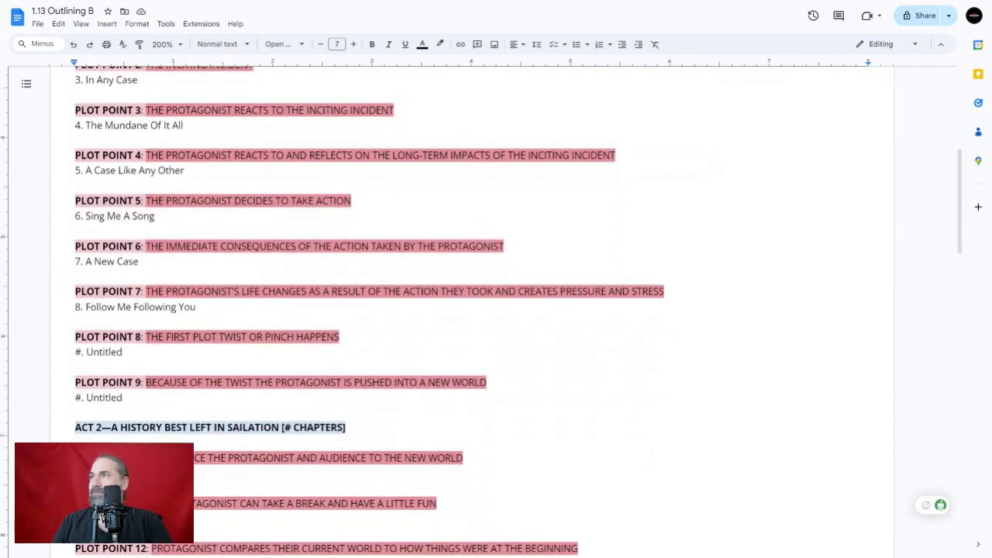
scroll(108, 351, down, 2)
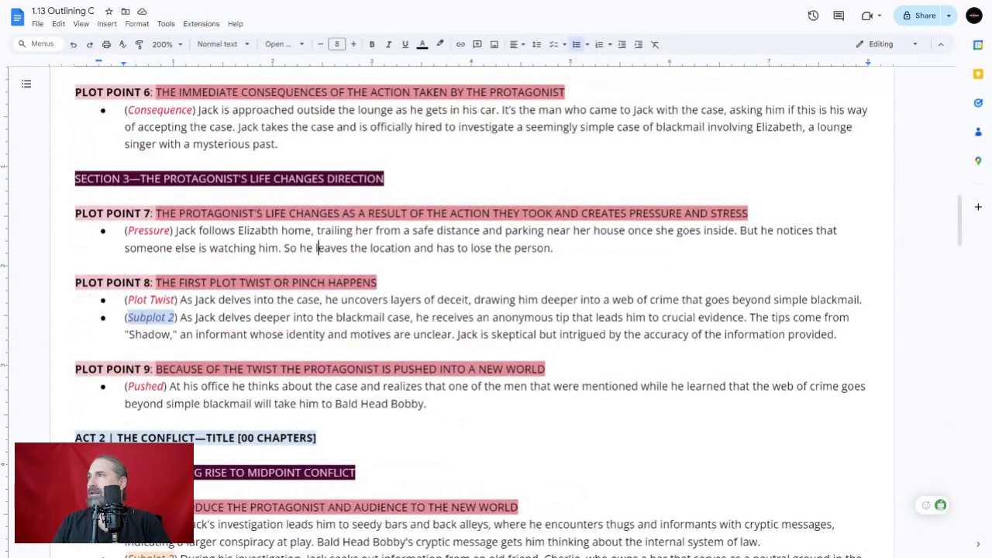
drag(837, 335, 124, 300)
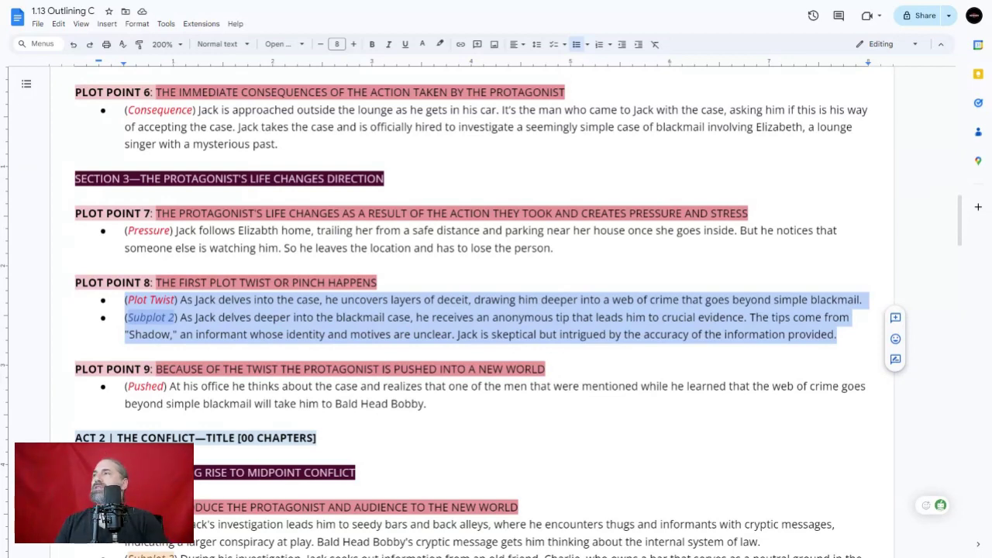
click(240, 317)
drag(232, 317, 633, 299)
click(280, 317)
click(425, 299)
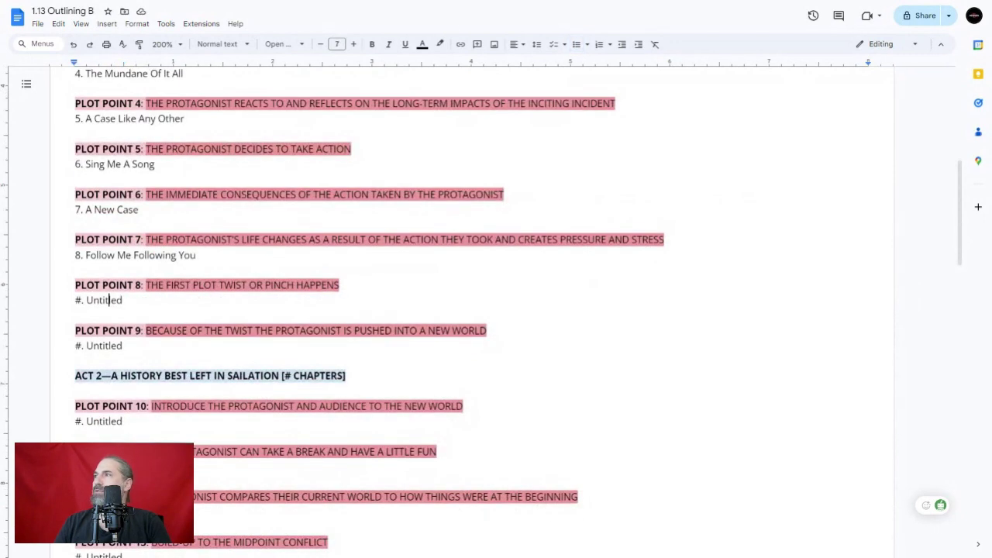
- Duplicate the untitled chapter line under Plot Point 8 in Outlining B twice, giving that plot point three chapter lines
key(shift+End)
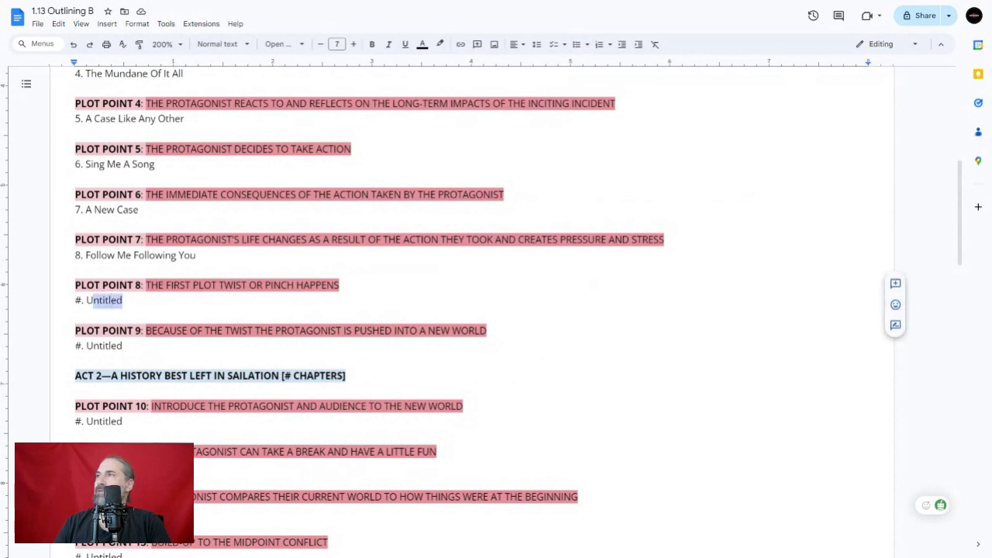
key(Left)
key(Left)
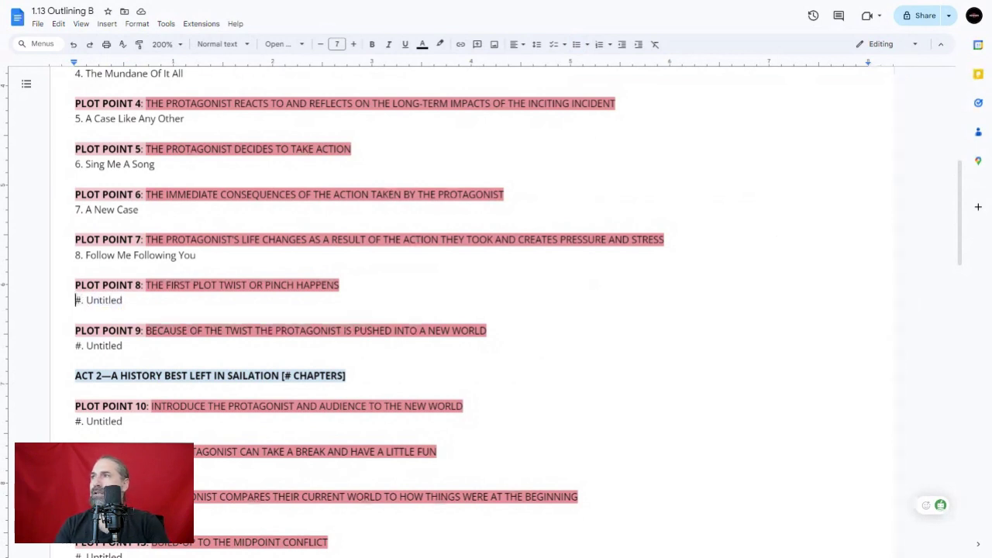
key(Home)
key(shift+End)
key(ctrl+c)
key(Down)
key(ctrl+v)
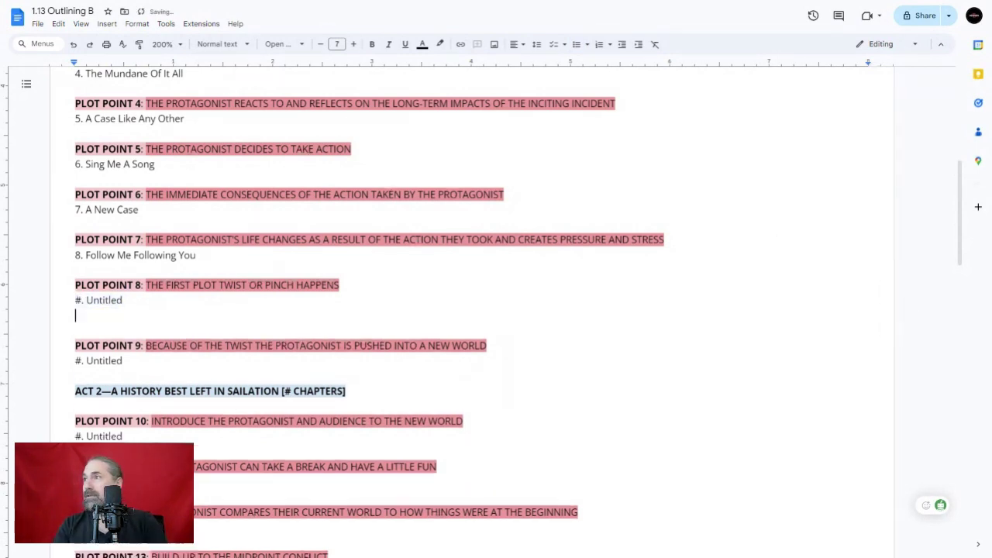
key(Return)
key(ctrl+v)
- Number the three untitled chapters under Plot Point 8 as 9, 10 and 11
key(Home)
key(Up)
key(Up)
key(shift+Right)
text(9)
key(Down)
key(shift+Left)
text(10)
key(Down)
key(Left)
key(shift+Left)
text(11)
key(Up)
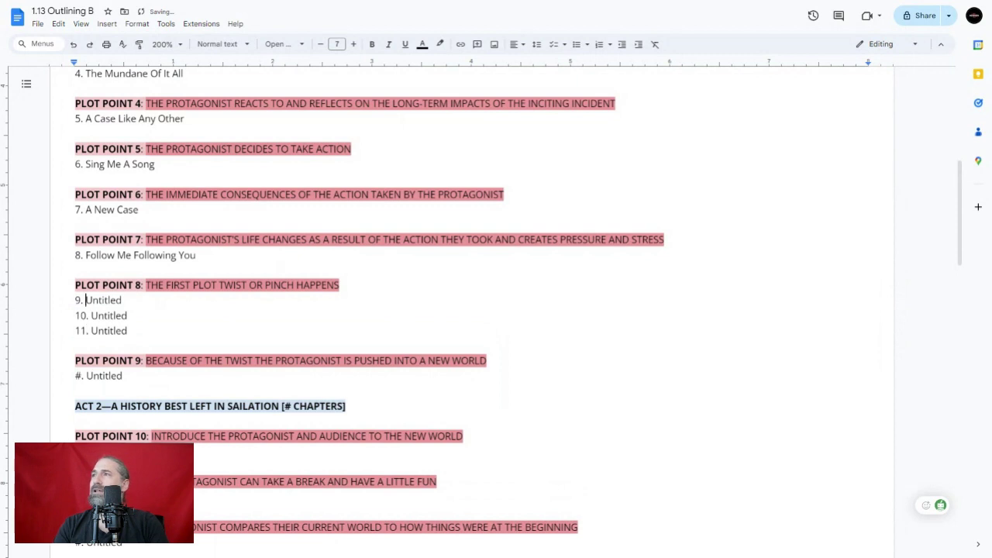
key(Home)
key(Left)
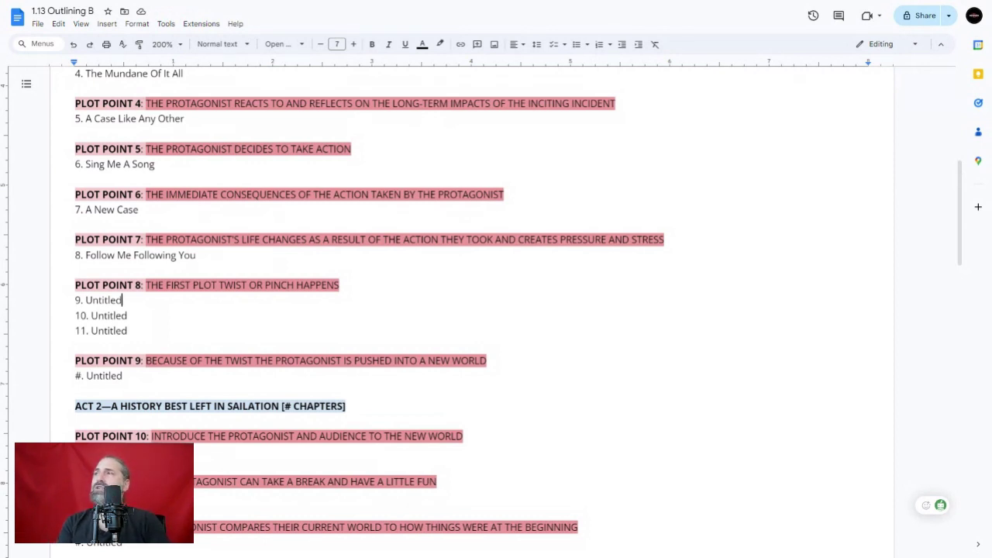
- Review the chapter 1 and chapter 2 entries under Plot Point 1 in Outlining C, including the summary text and the detailed sub-bullets
click(105, 300)
double_click(105, 300)
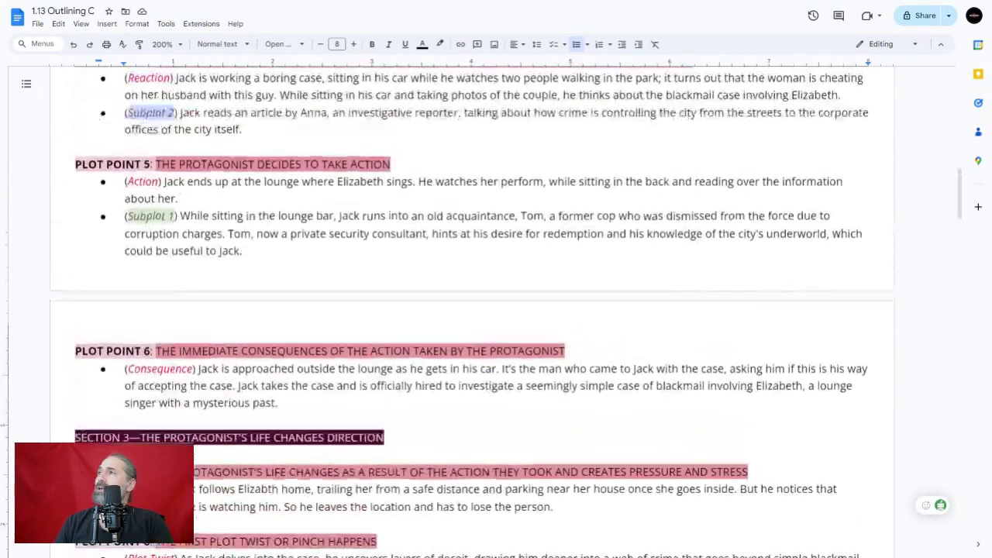
drag(799, 335, 124, 300)
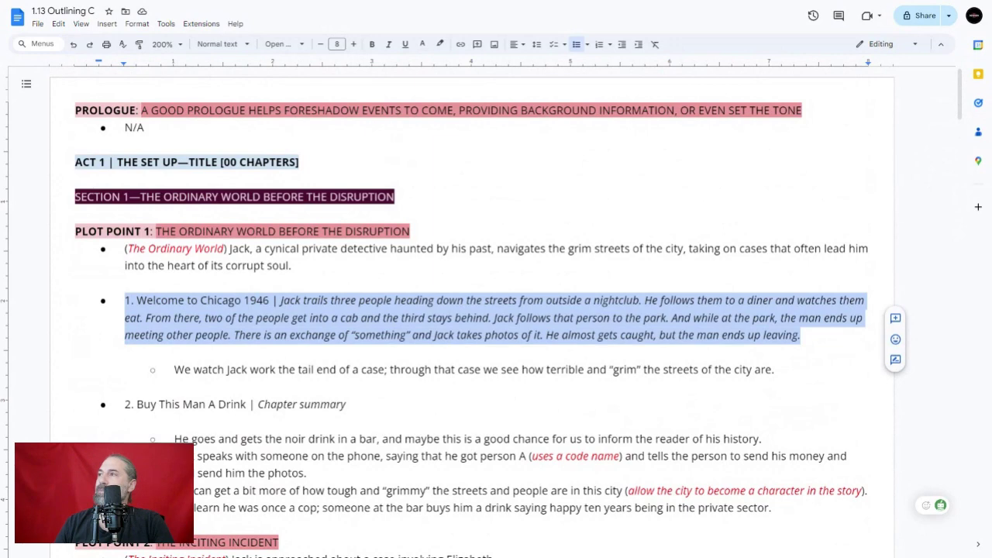
scroll(496, 310, down, 2)
drag(771, 353, 174, 283)
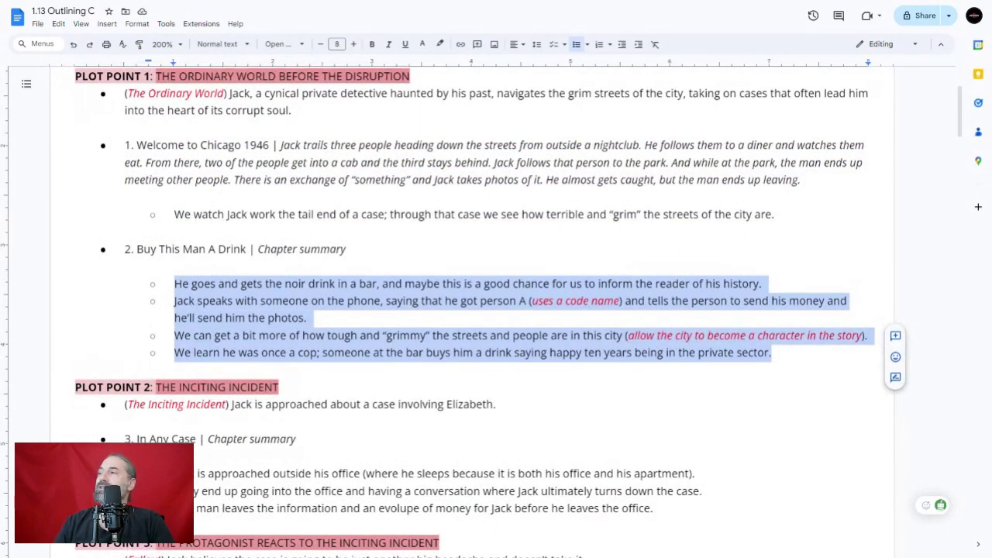
click(352, 352)
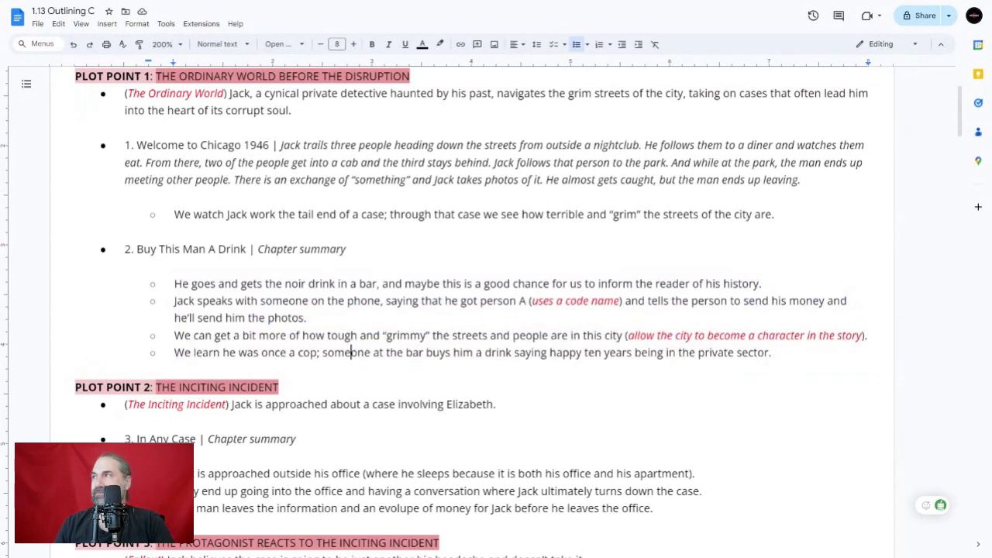
drag(345, 249, 125, 248)
click(457, 163)
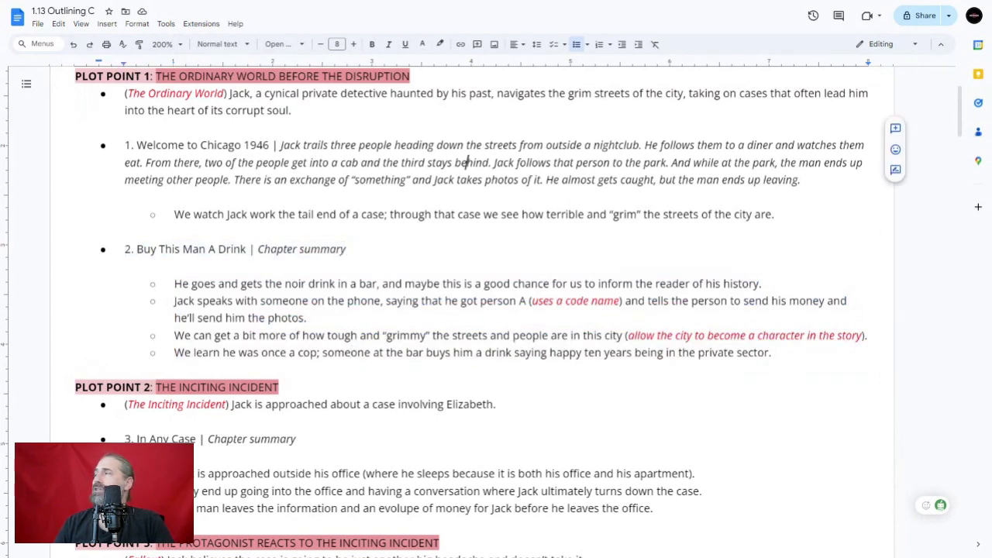
drag(800, 180, 124, 145)
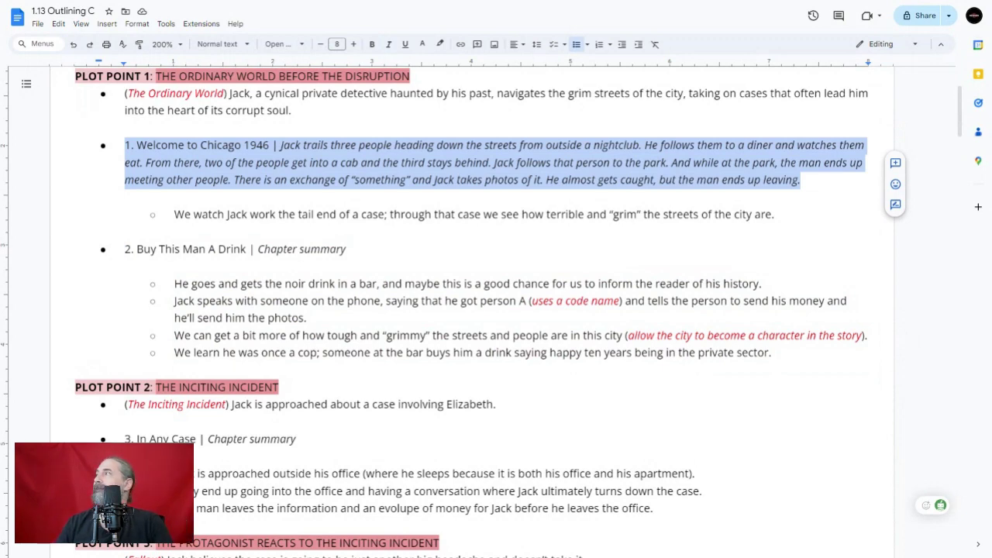
click(774, 214)
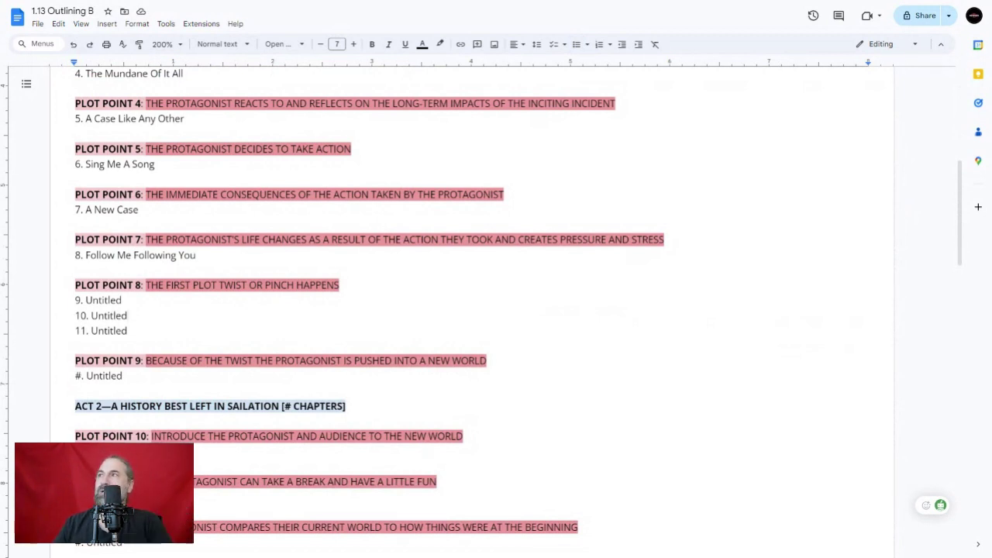
- Title chapter 9 under Plot Point 8 in Outlining B "Stepping Into The Dark"
double_click(116, 300)
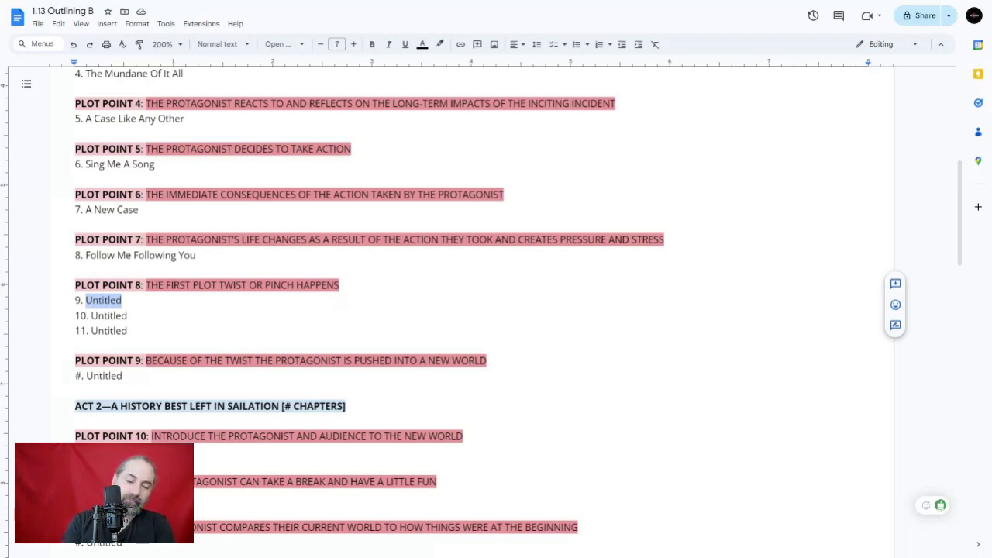
text(Stepp)
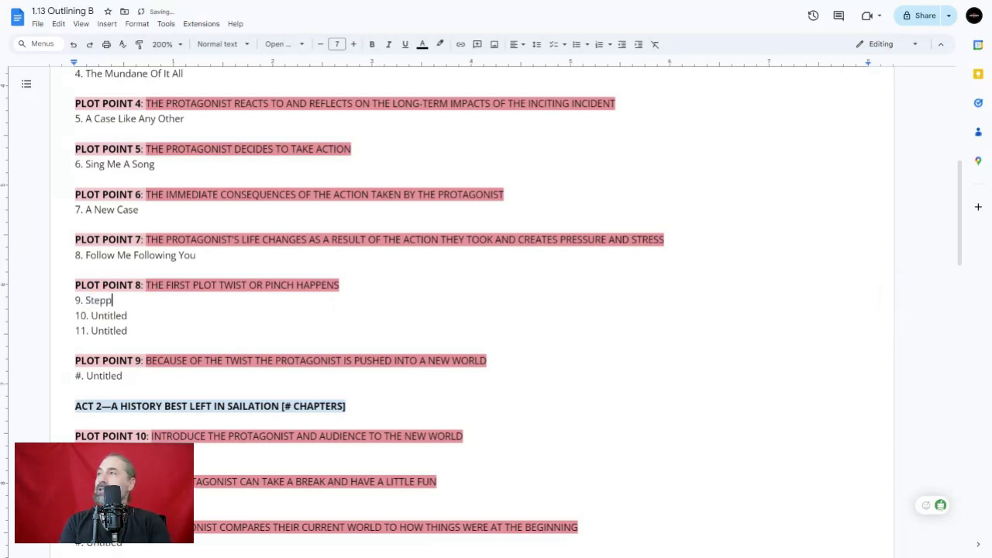
text(ing Into The Dark)
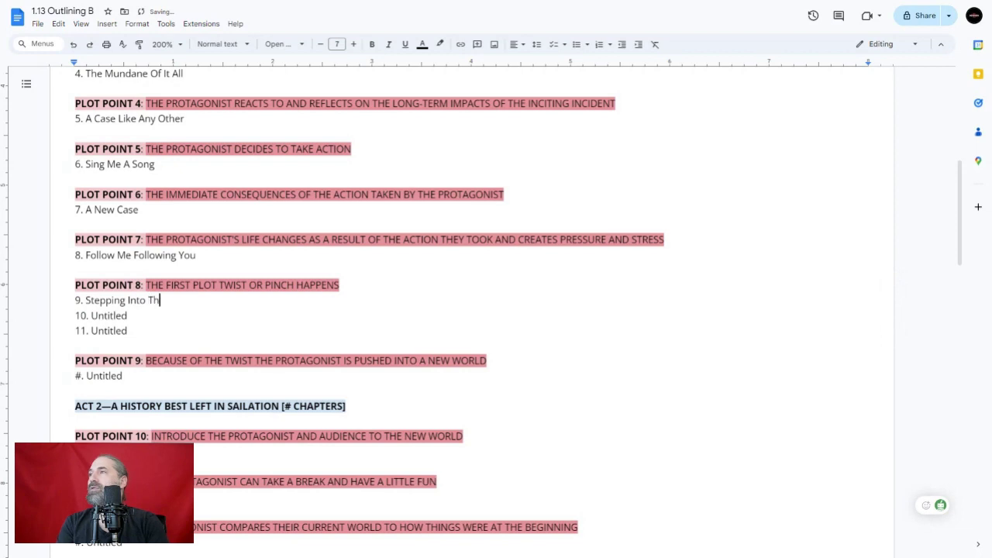
- Title chapter 10 under Plot Point 8 in Outlining B "A Light Goes On"
key(Down)
key(shift+Left)
key(shift+Left)
key(shift+Left)
key(shift+Left)
key(shift+Left)
key(shift+Left)
key(shift+Left)
key(shift+Left)
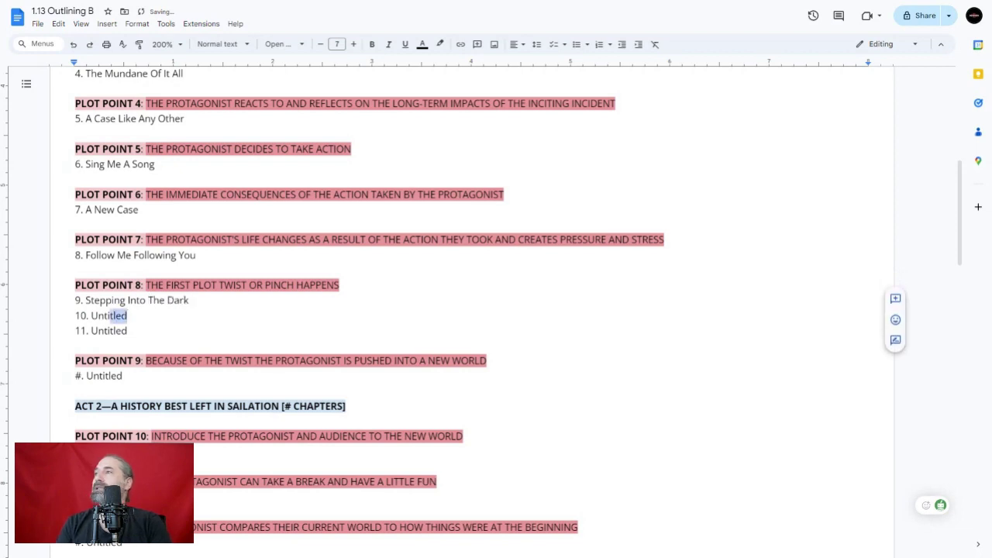
text(A )
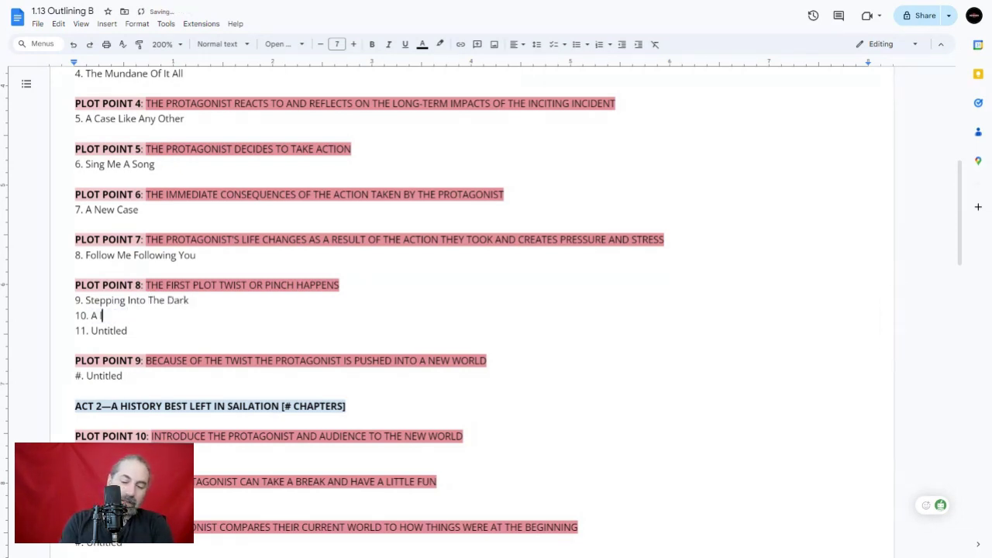
text(Li)
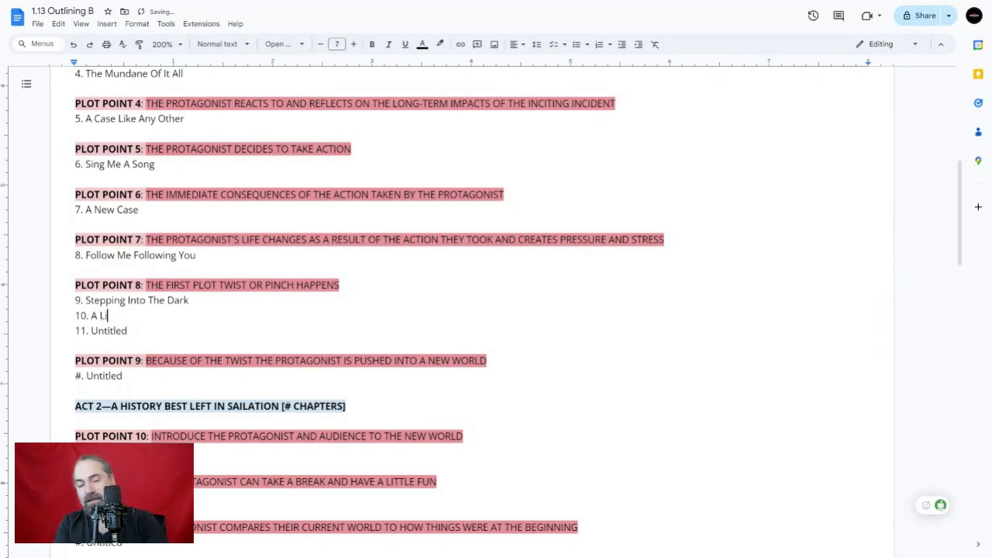
text(ght Goes On)
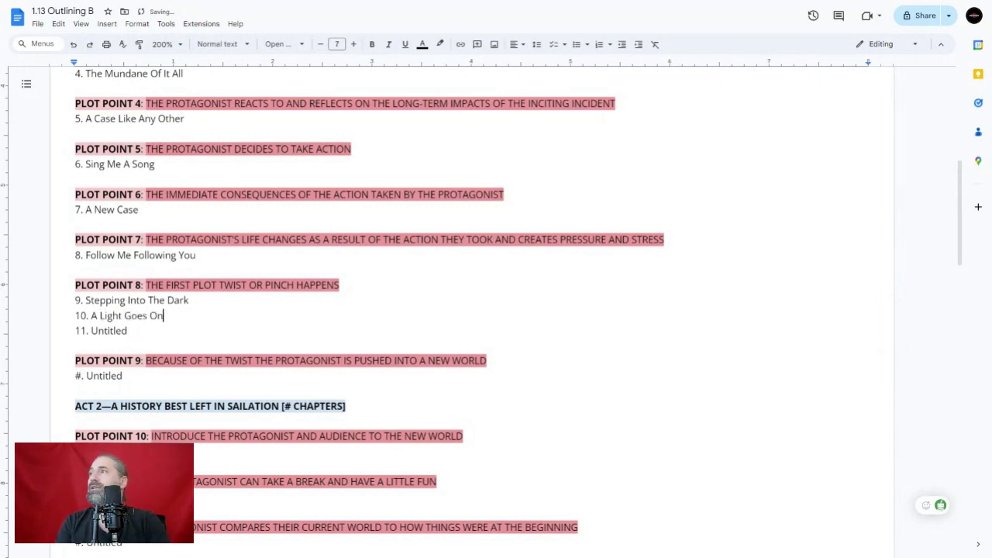
- Title chapter 11 under Plot Point 8 "I Can See Clearly Now"
key(Down)
key(shift+Left)
key(shift+Left)
key(shift+Left)
key(shift+Left)
key(shift+Left)
key(shift+Left)
key(shift+Left)
key(shift+Left)
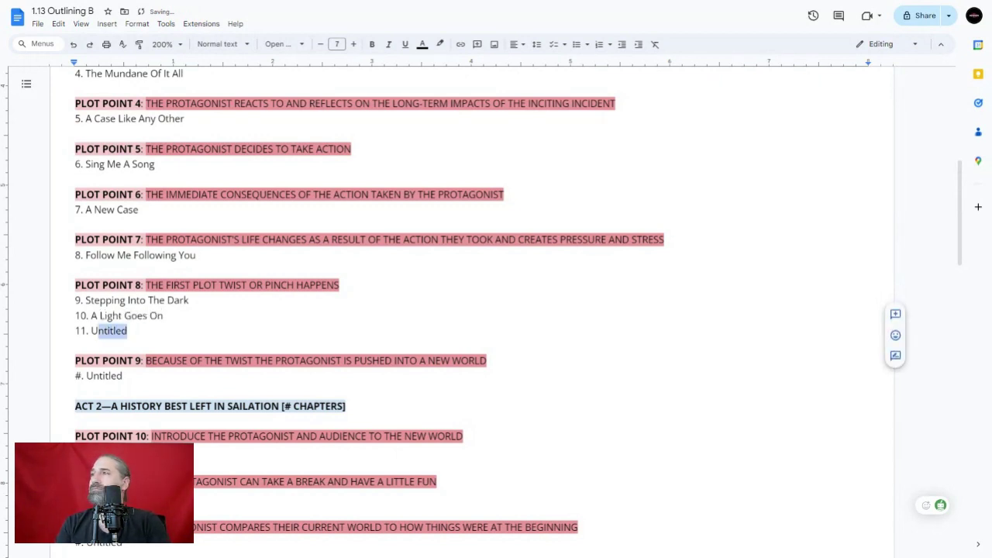
text(Things)
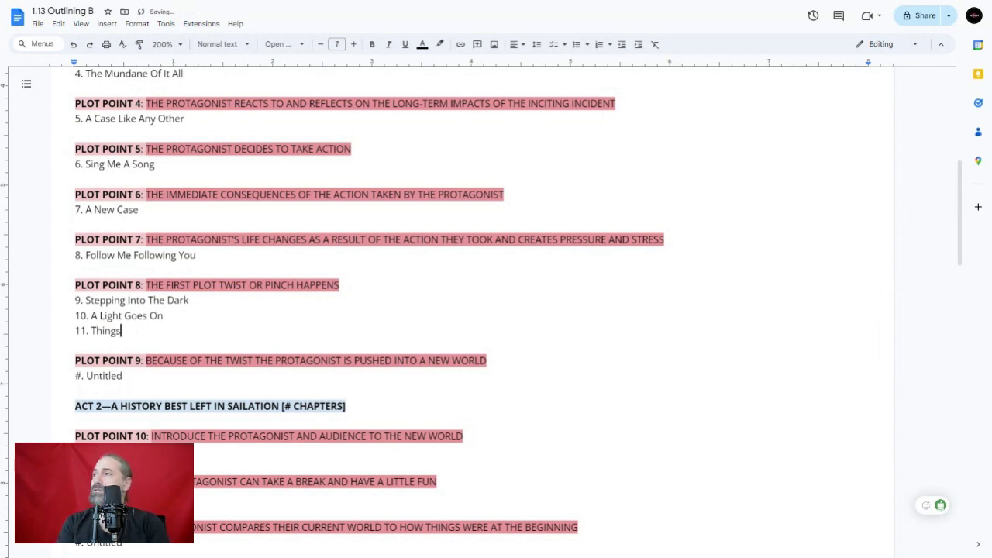
key(BackSpace)
key(BackSpace)
key(BackSpace)
key(BackSpace)
key(BackSpace)
key(BackSpace)
key(BackSpace)
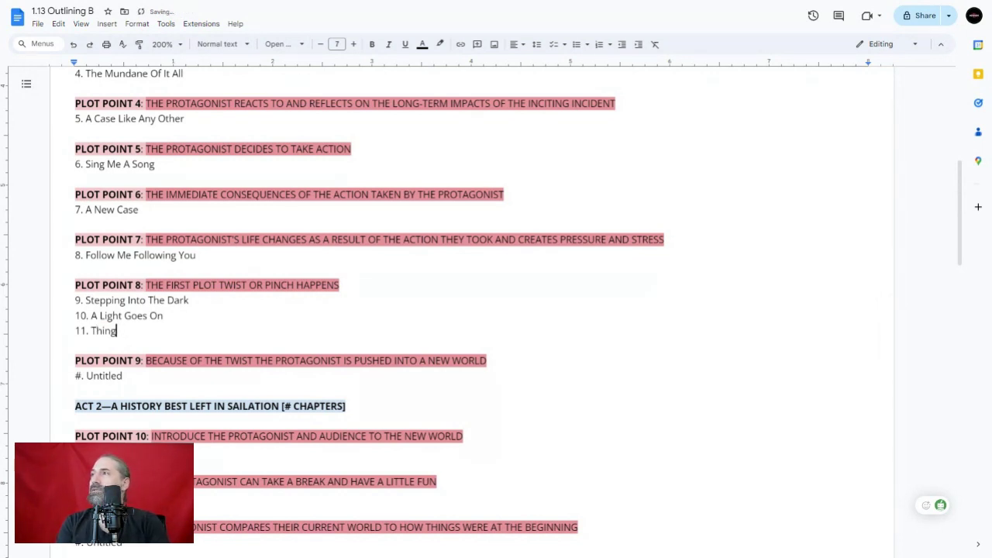
key(BackSpace)
key(BackSpace)
key(BackSpace)
text(Cann)
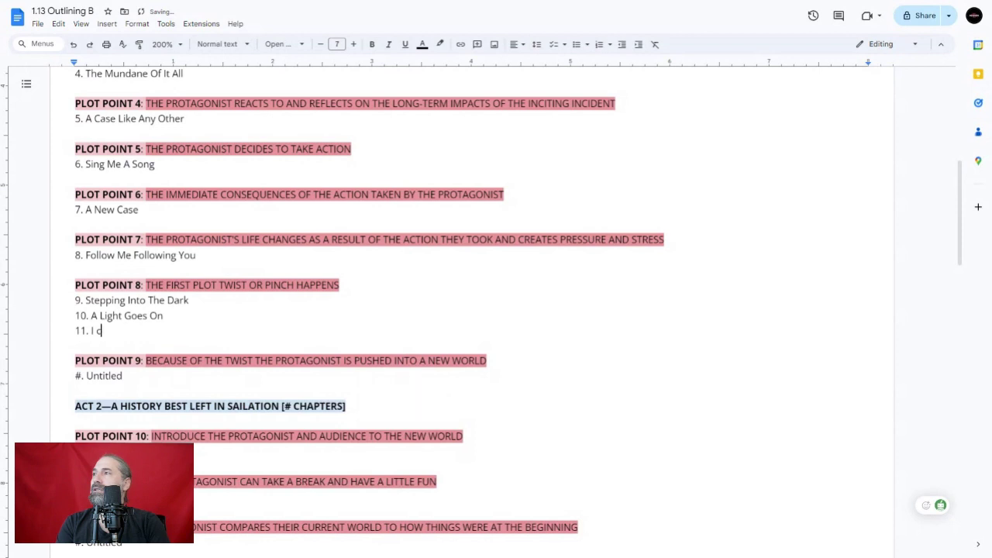
key(BackSpace)
key(BackSpace)
text(n Se)
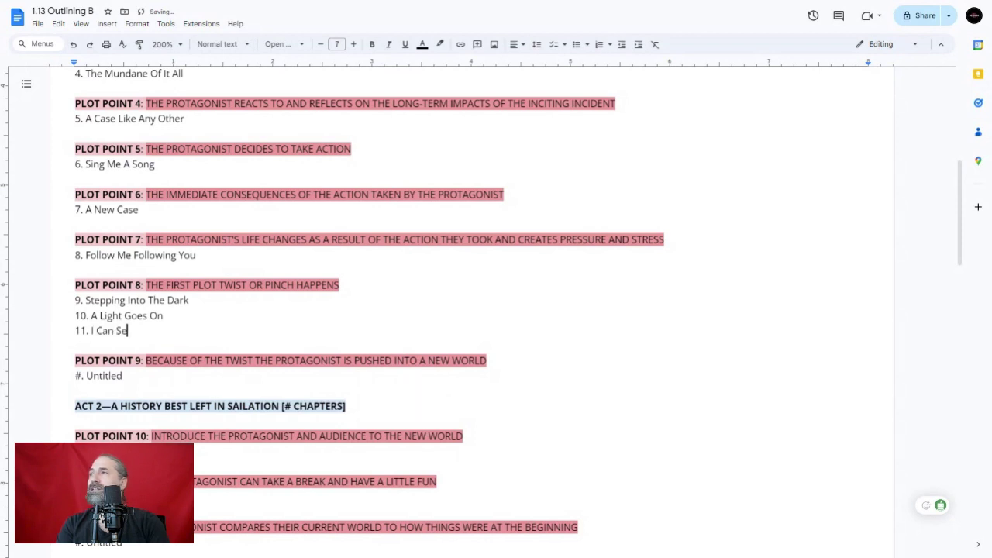
text(e Clearly Now)
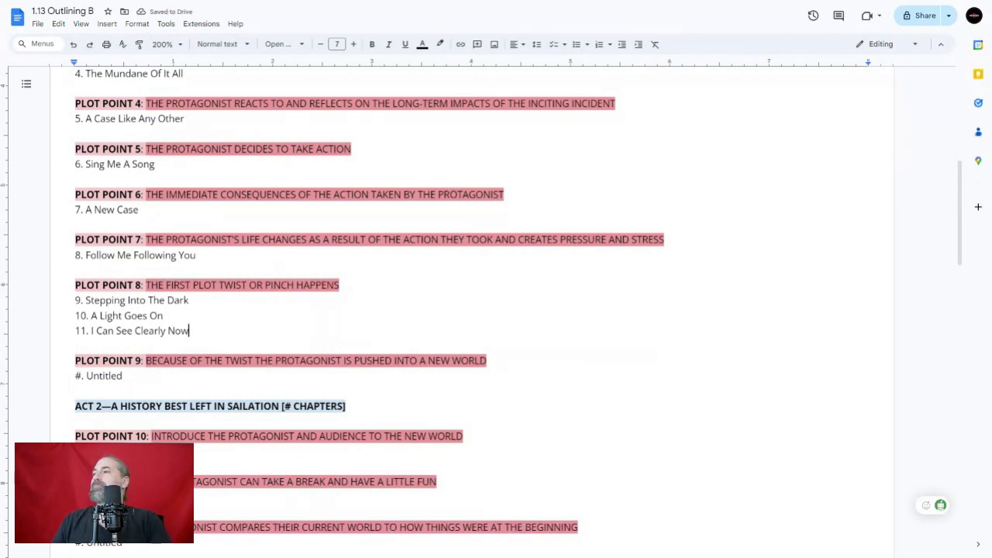
- Check the Plot Point 9 note in Outlining C and enter "12. Back In The Office" as Plot Point 9's chapter in Outlining B
click(189, 300)
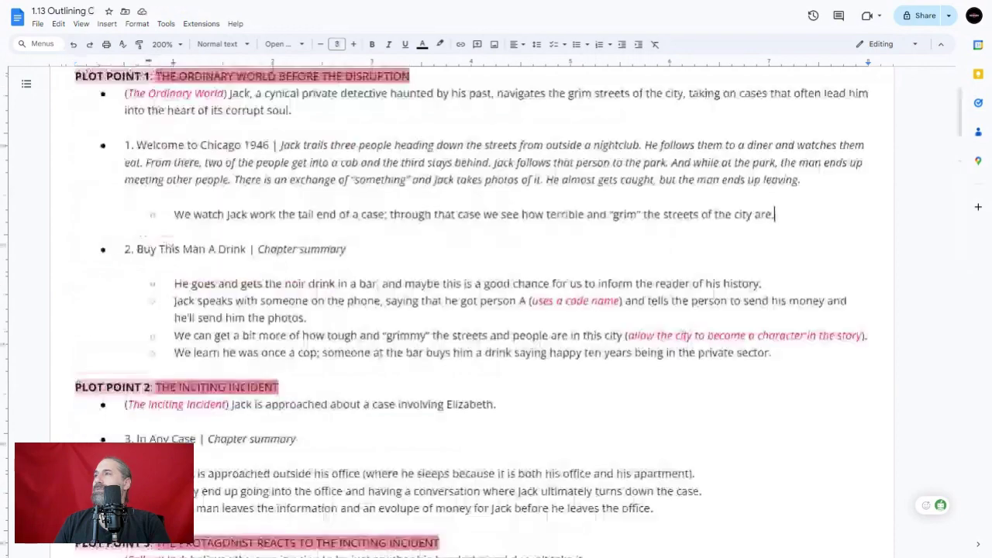
scroll(465, 310, down, 10)
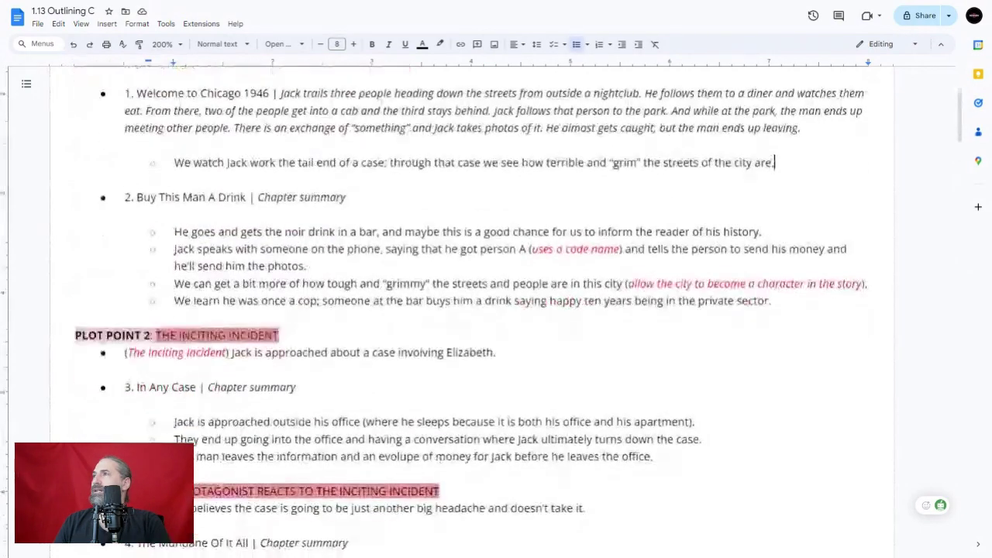
scroll(465, 310, down, 5)
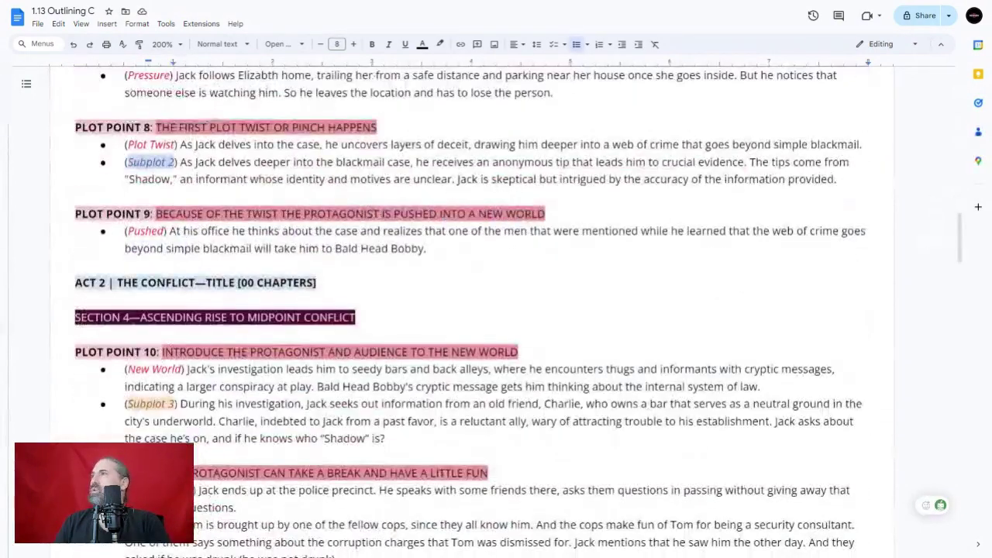
drag(426, 248, 125, 231)
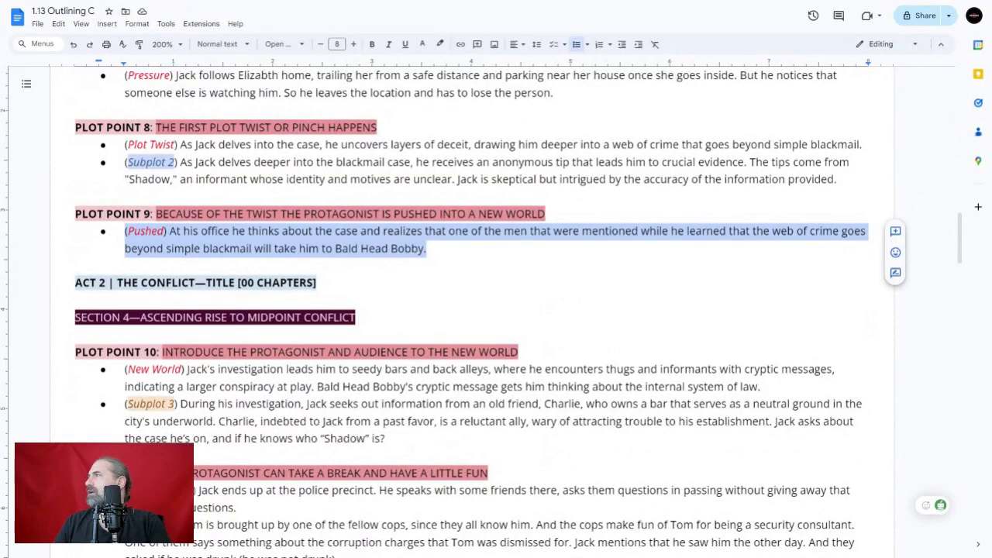
click(349, 248)
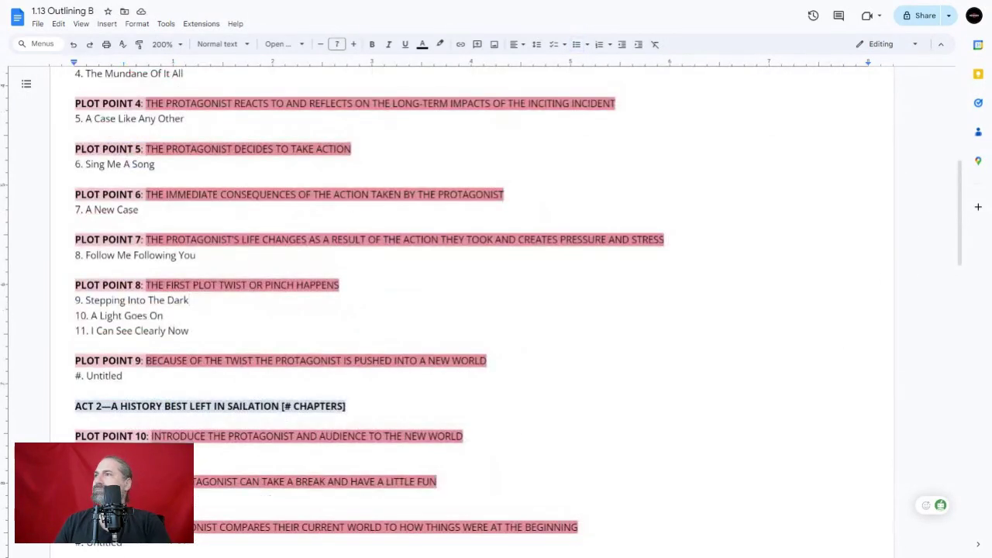
double_click(79, 375)
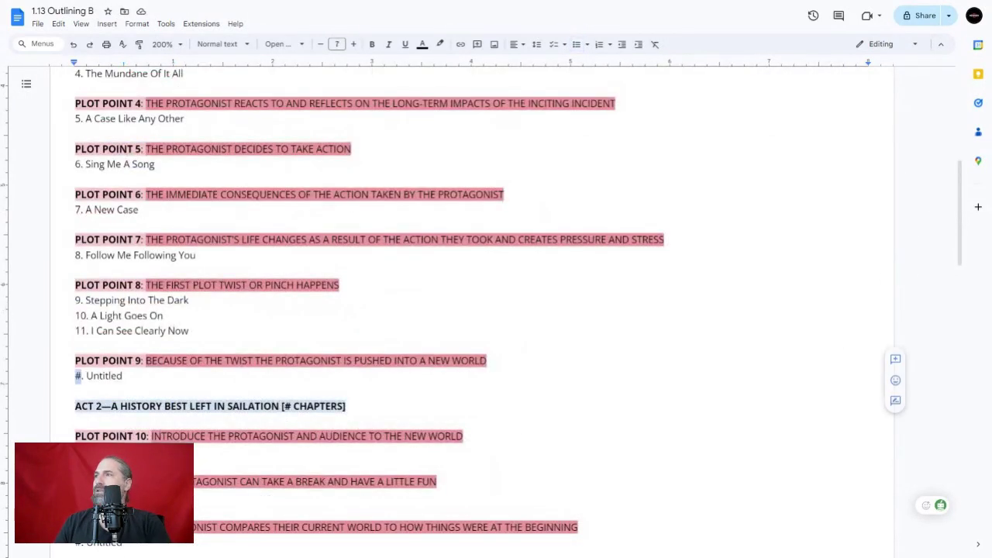
text(12)
key(shift+End)
text(Back In The)
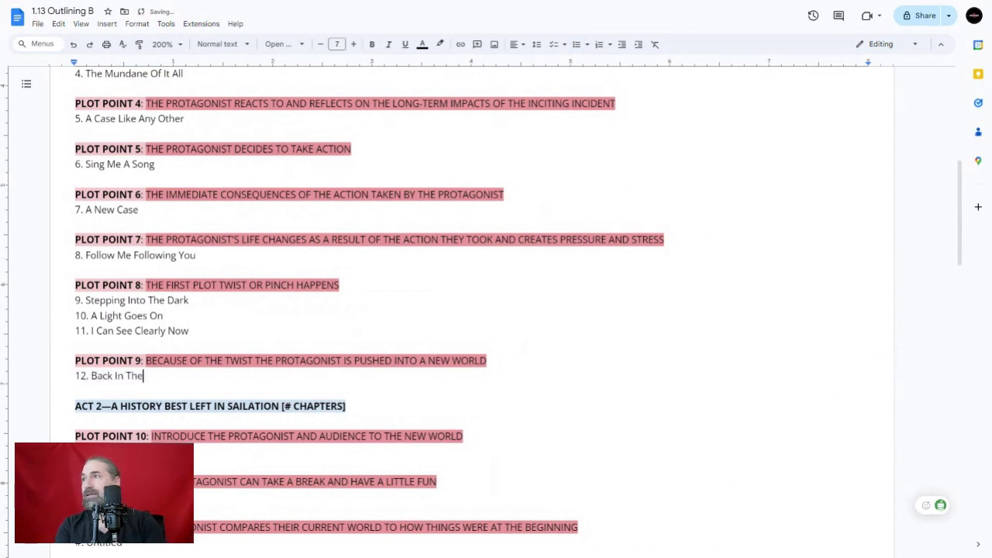
text( Office)
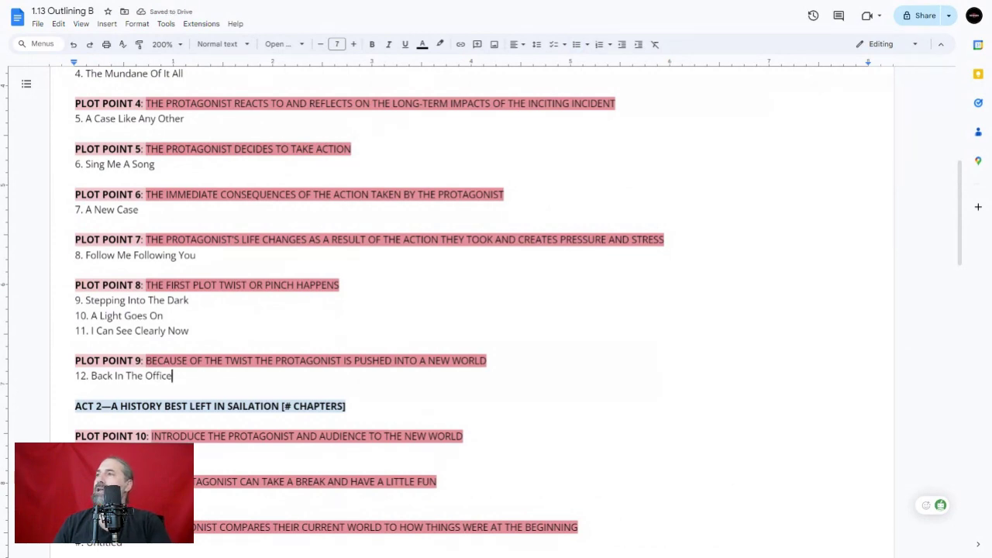
- Count the chapters under Plot Points 1 to 3 and set Section 1 in the section list to 4 Chapters
scroll(496, 310, down, 2)
scroll(496, 310, down, 2)
scroll(496, 310, up, 2)
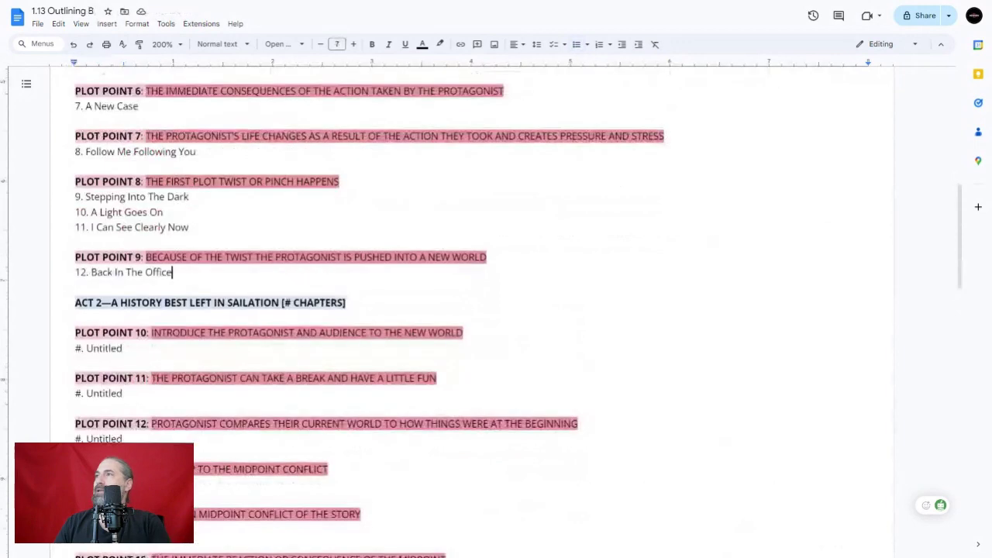
scroll(496, 310, up, 8)
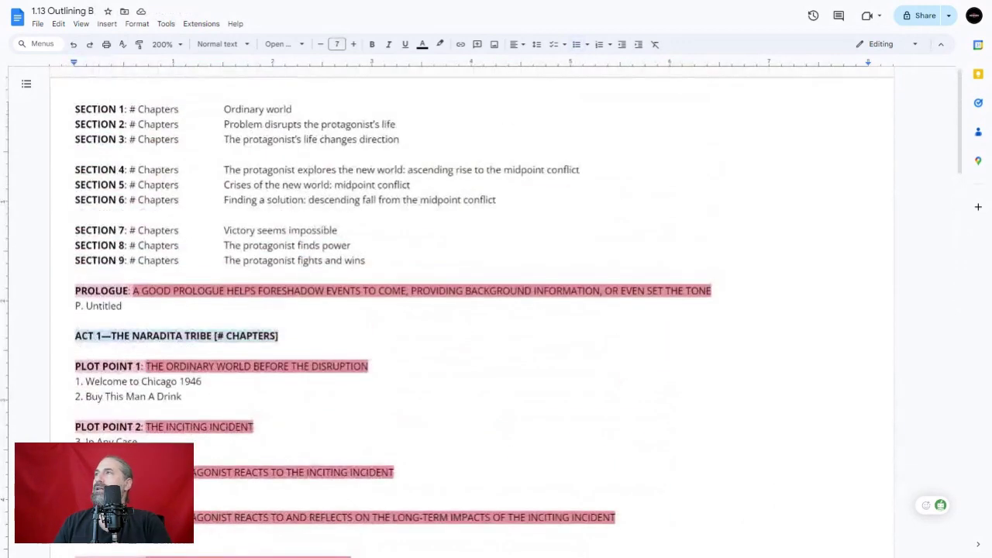
scroll(64, 275, down, 3)
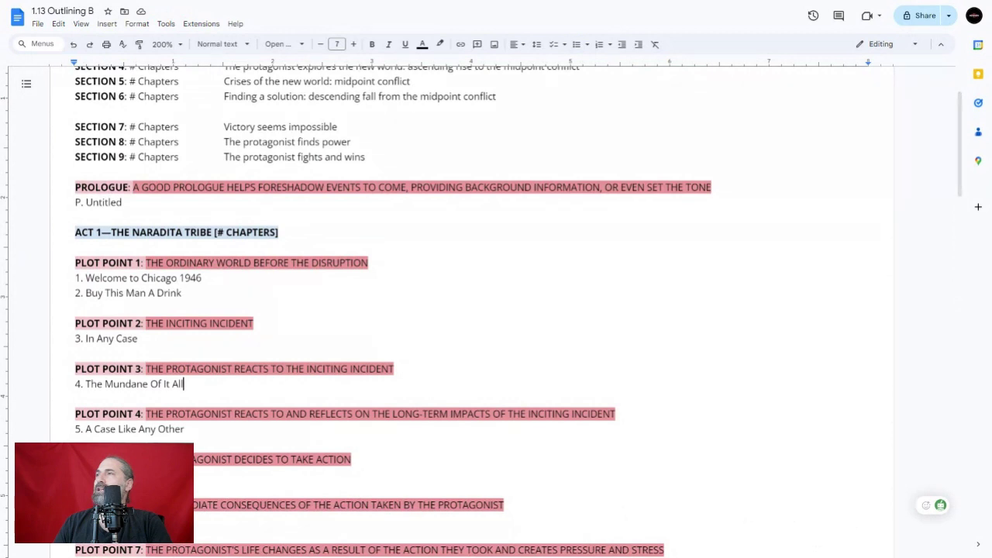
shift+click(184, 384)
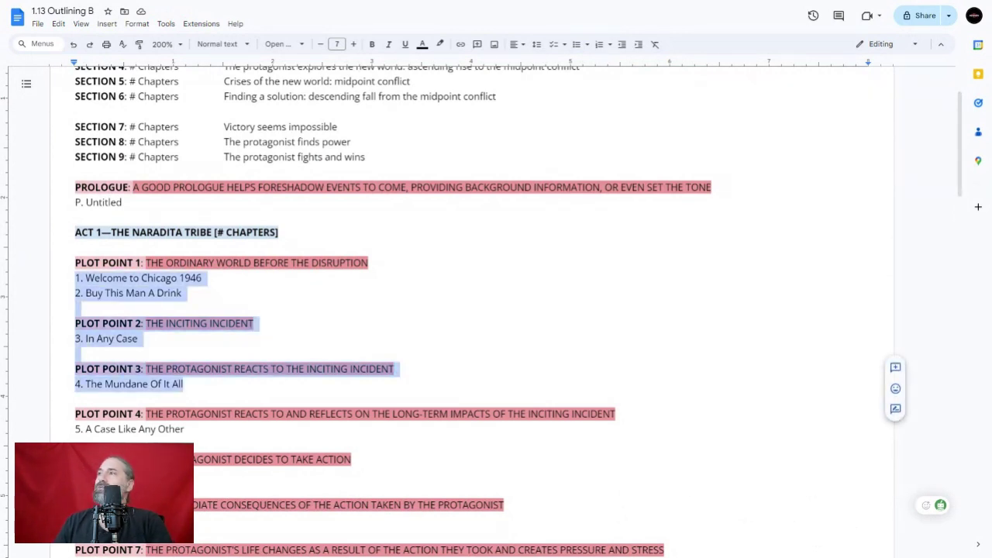
scroll(496, 310, up, 3)
double_click(131, 109)
text(4 Chapters)
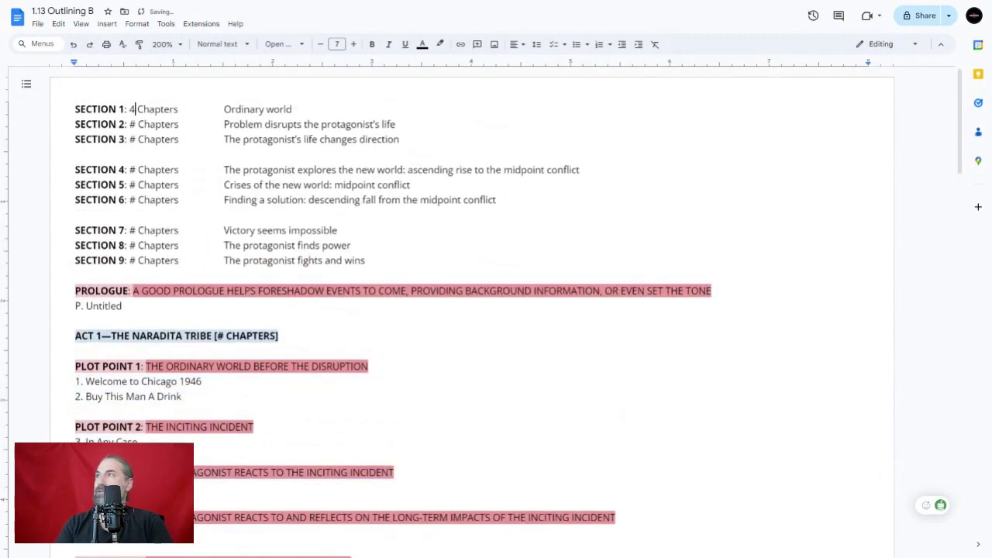
- Count the chapters under Plot Points 4 to 6 and set Section 2 to 3 Chapters
scroll(495, 310, down, 4)
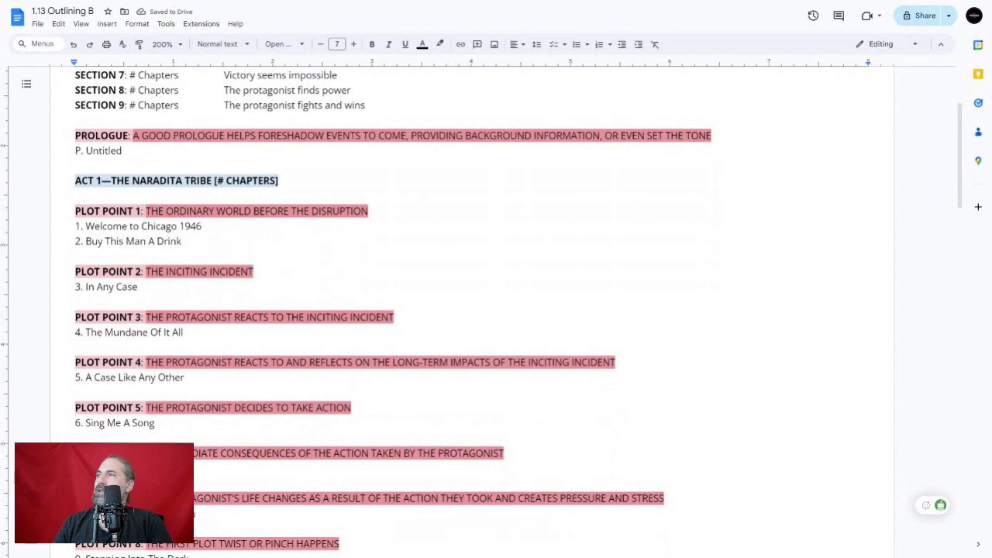
scroll(496, 310, down, 3)
drag(139, 365, 82, 273)
scroll(496, 310, up, 7)
double_click(132, 124)
text(3)
- Count the chapters under Plot Points 7 to 9 and set Section 3 to 5 Chapters
scroll(200, 96, down, 6)
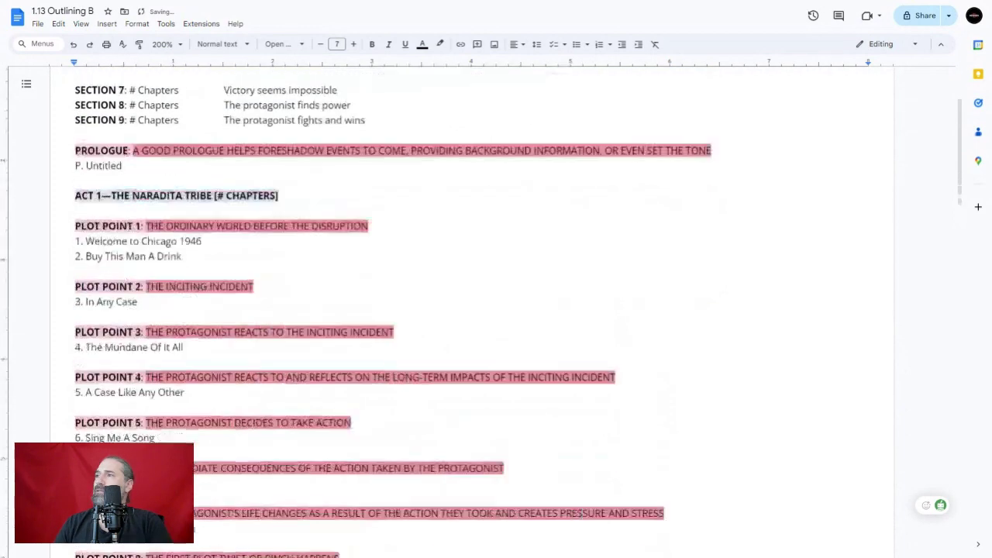
scroll(394, 310, down, 6)
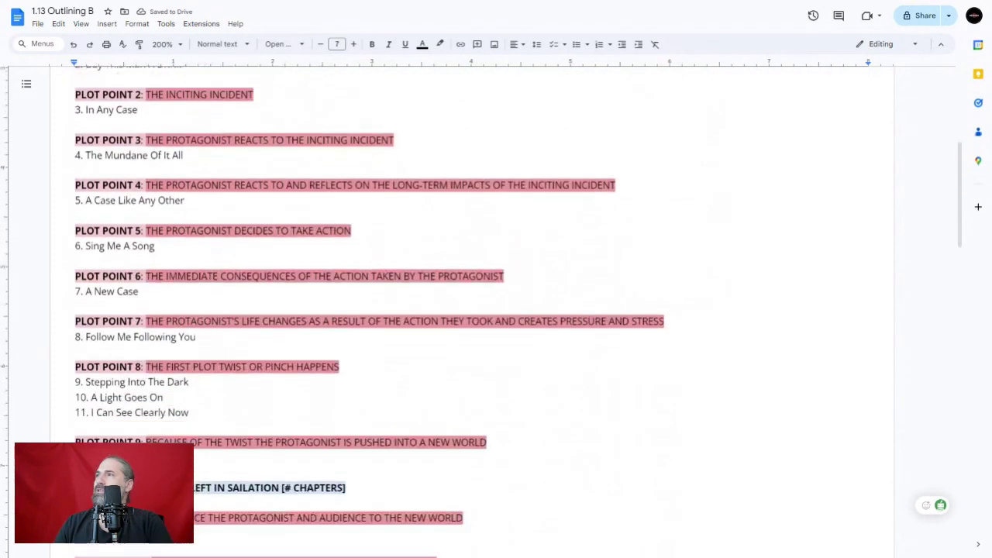
drag(172, 374, 75, 239)
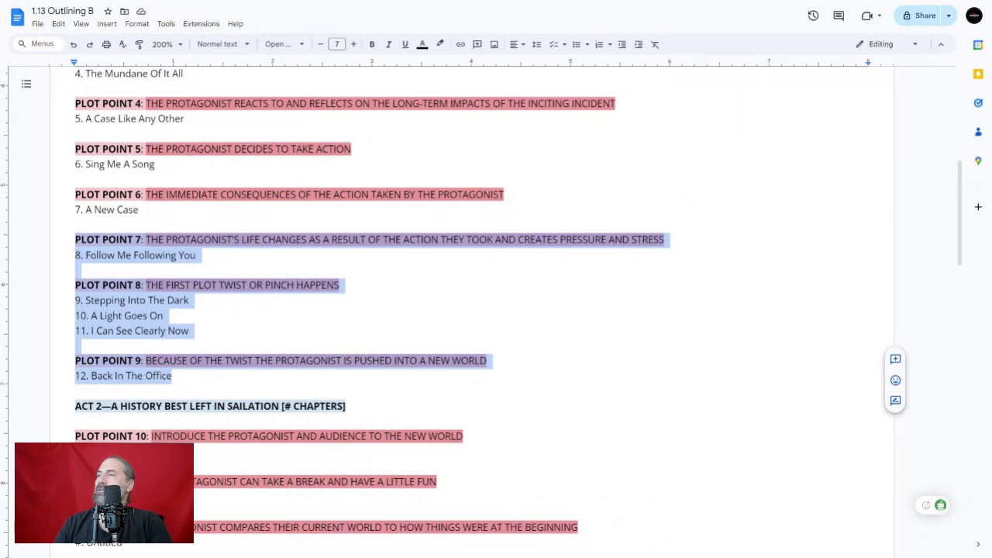
scroll(465, 310, up, 12)
click(136, 139)
key(BackSpace)
text(5 Chapters)
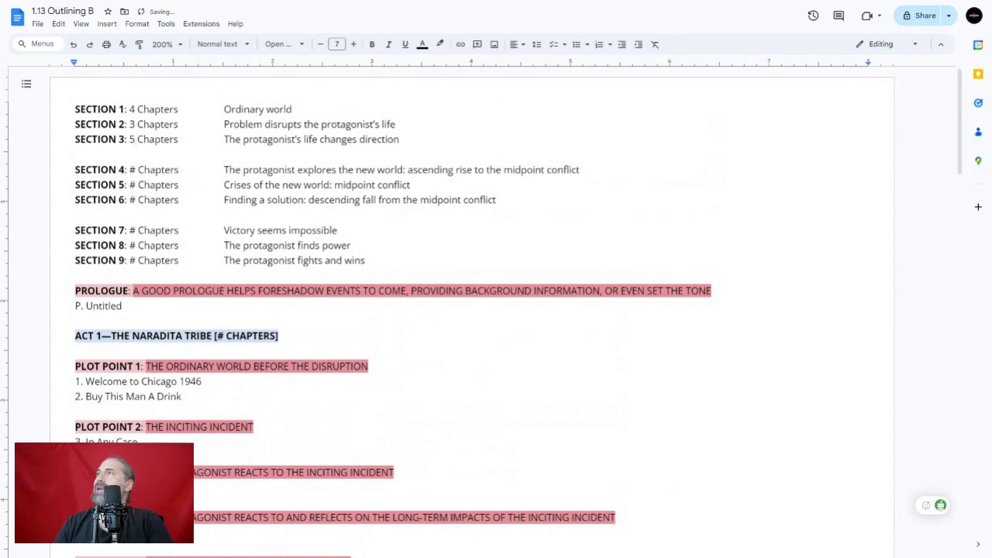
- Review the chapter counts of Sections 1 to 3 alongside Plot Points 1 to 3, and skim the rest of the outline through Act 3
drag(399, 140, 75, 109)
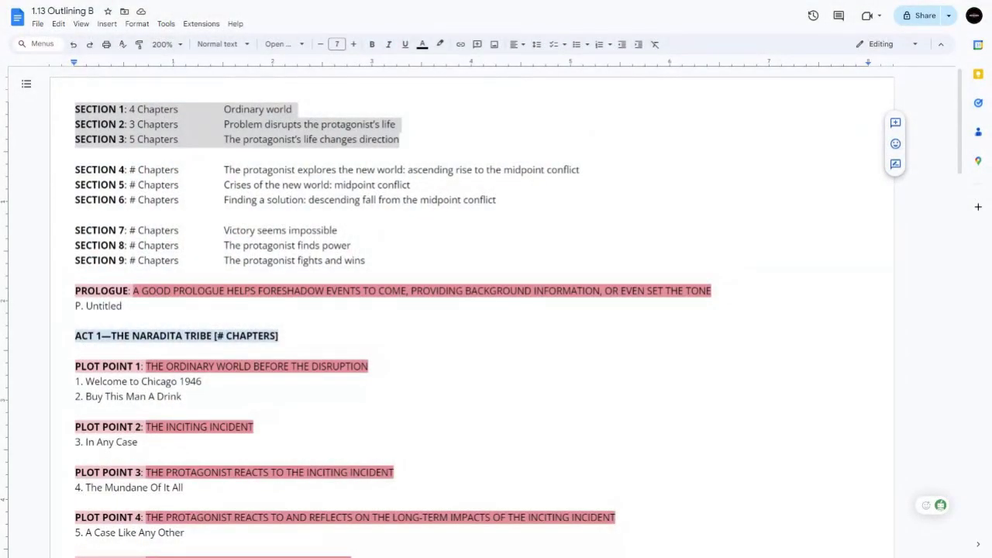
drag(291, 109, 74, 109)
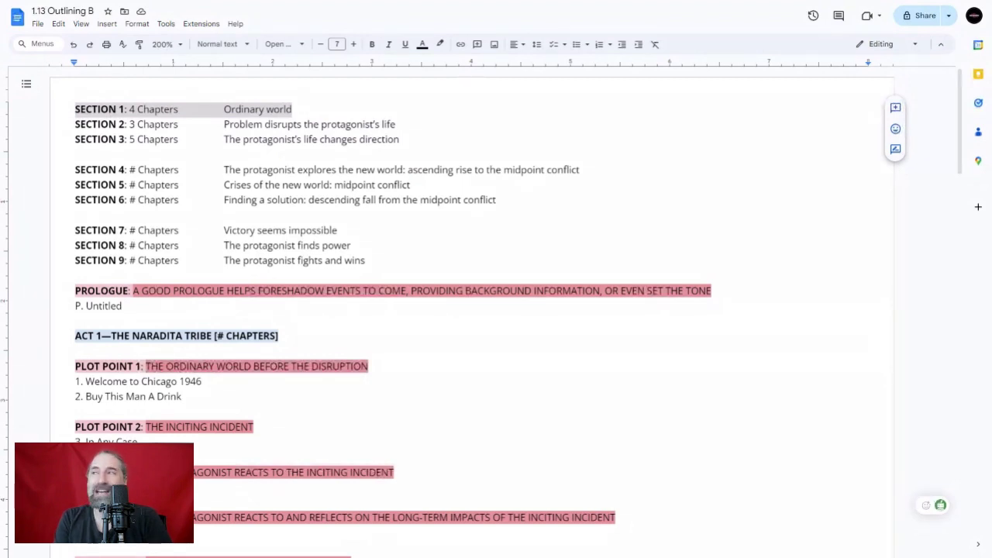
scroll(388, 310, down, 4)
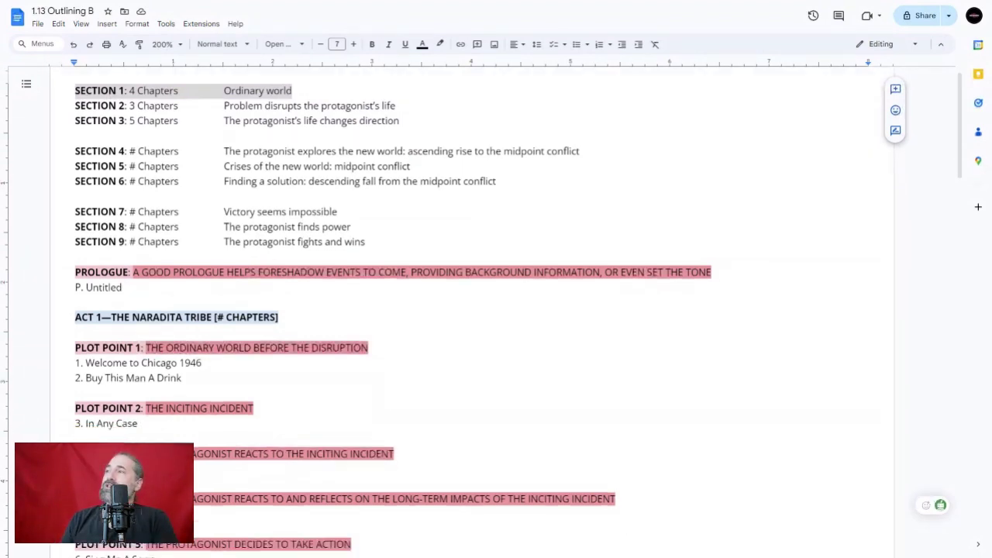
drag(75, 255, 394, 316)
key(shift+Up)
key(shift+Up)
key(shift+Up)
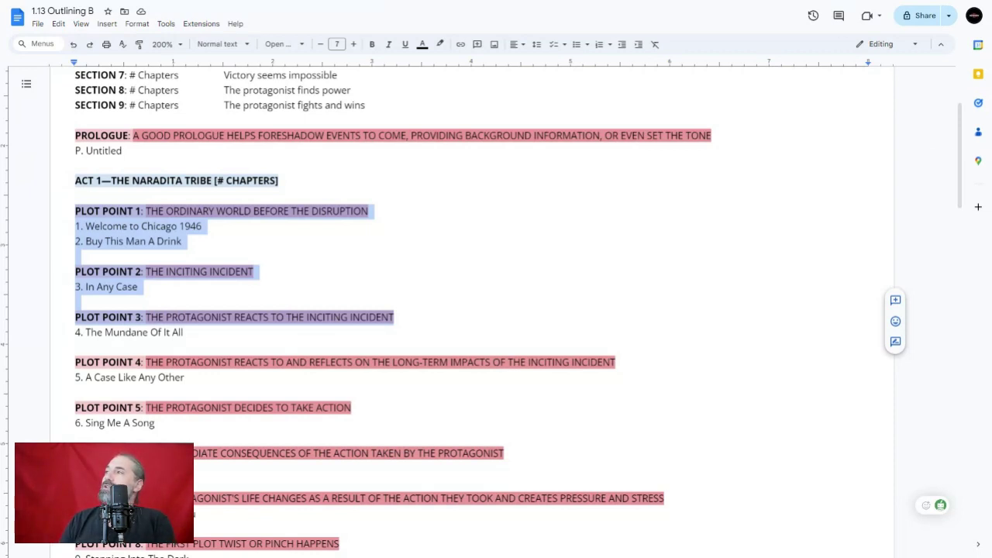
click(259, 211)
scroll(259, 210, up, 2)
drag(292, 109, 74, 109)
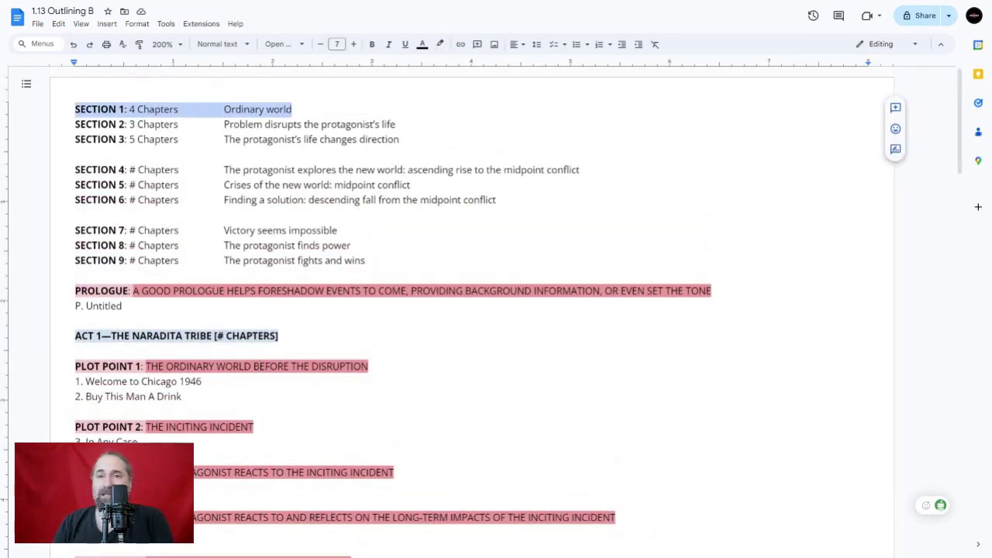
drag(396, 124, 74, 124)
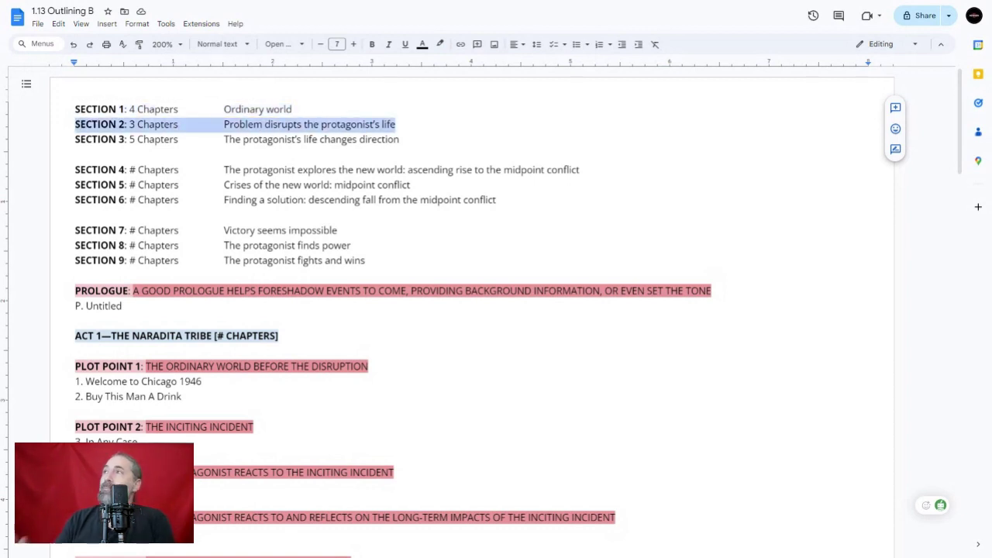
drag(292, 109, 74, 109)
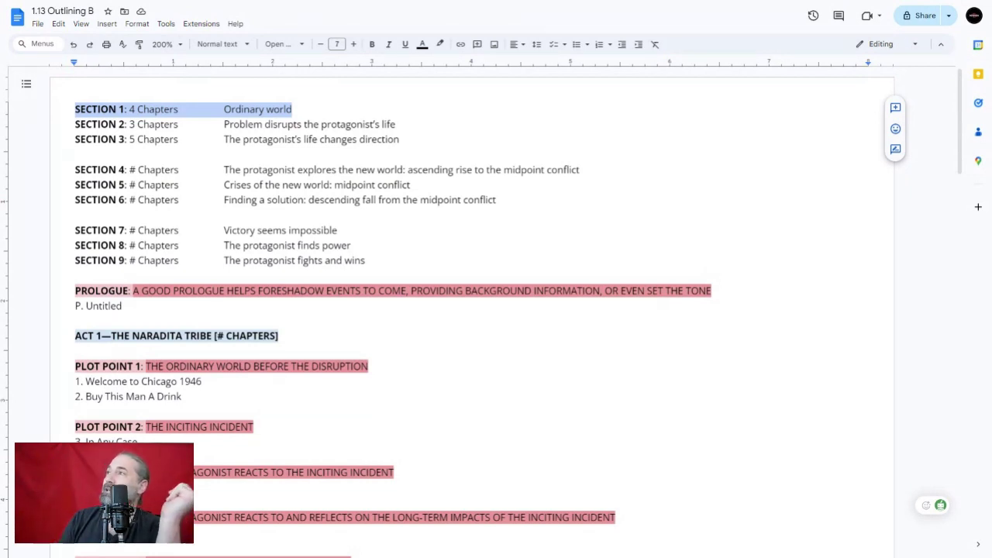
scroll(465, 310, down, 15)
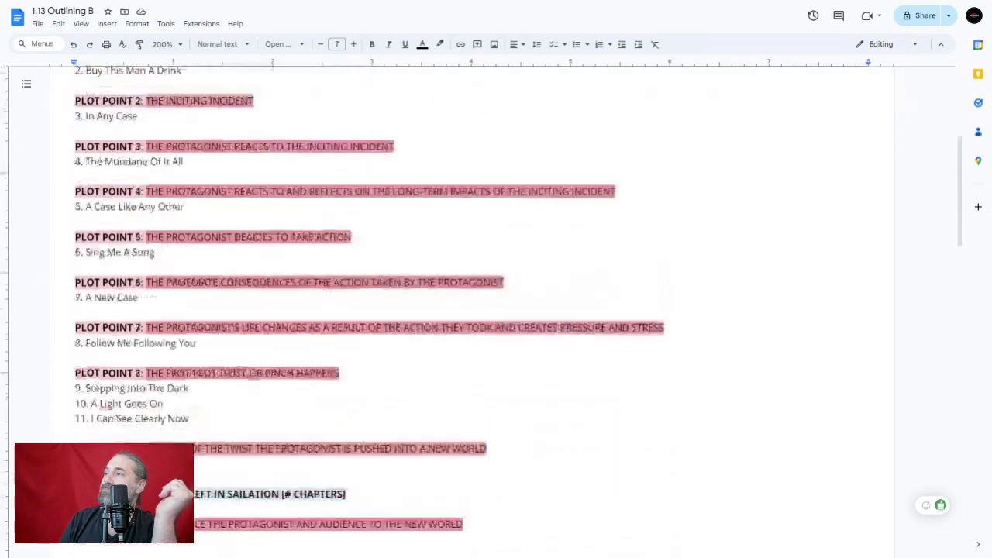
scroll(465, 309, down, 5)
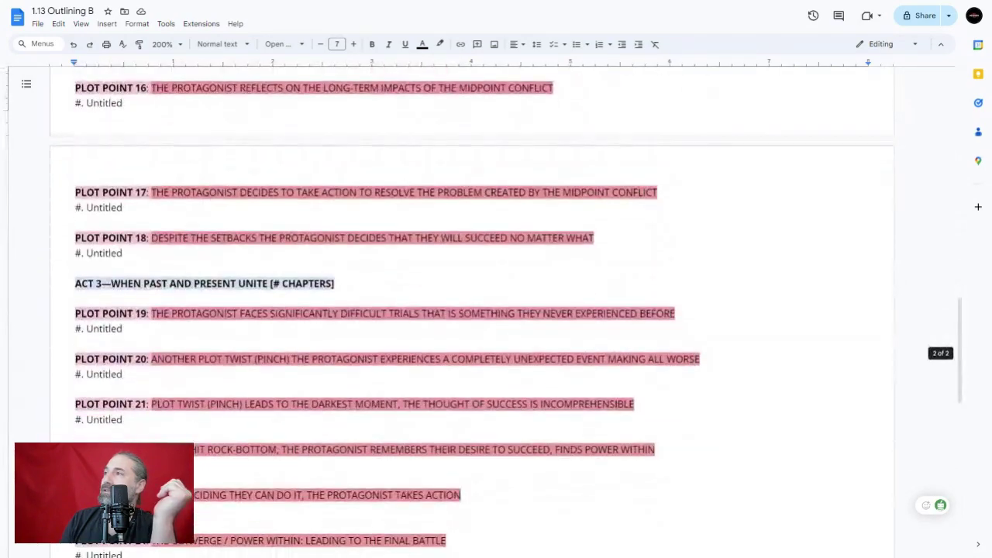
scroll(465, 310, up, 20)
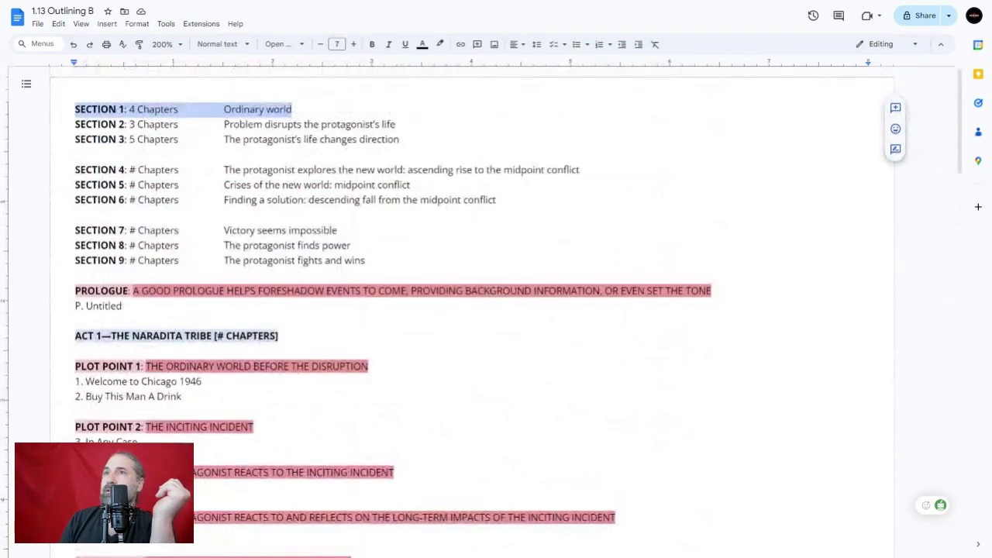